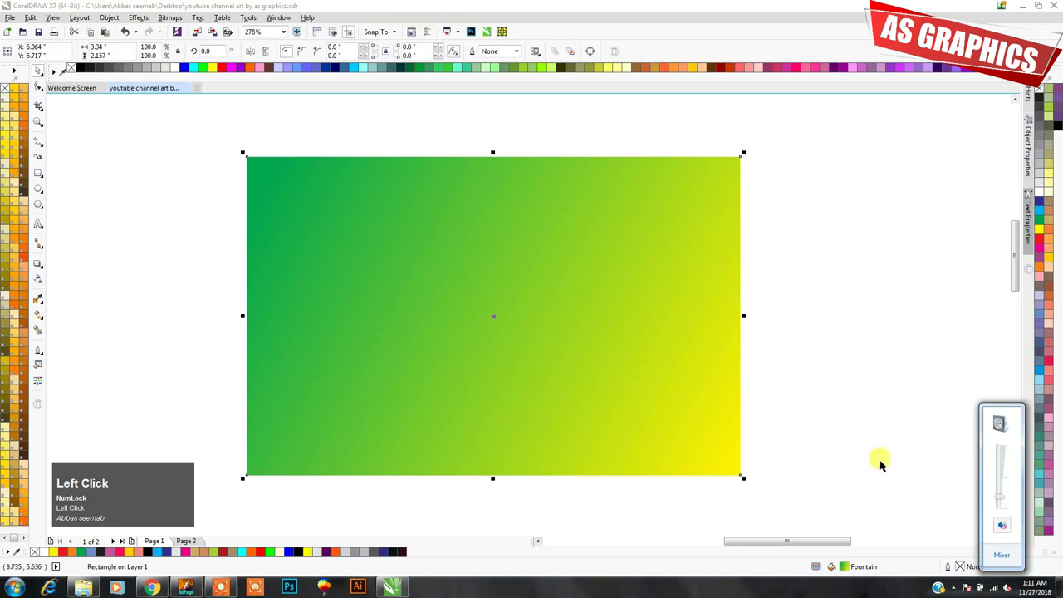
pyautogui.click(505, 284)
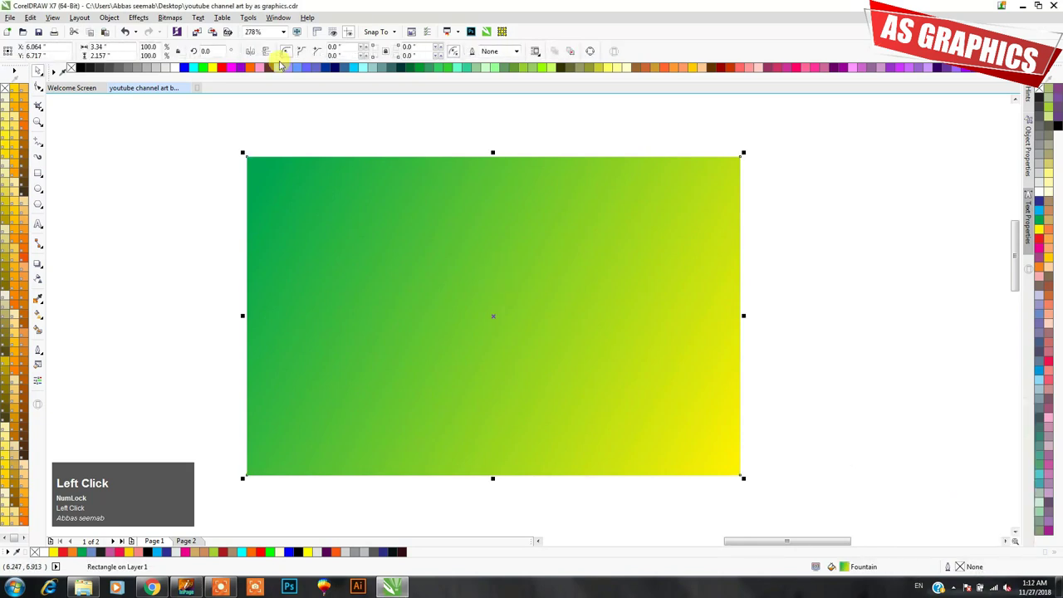
pyautogui.click(169, 18)
pyautogui.click(396, 133)
pyautogui.click(449, 220)
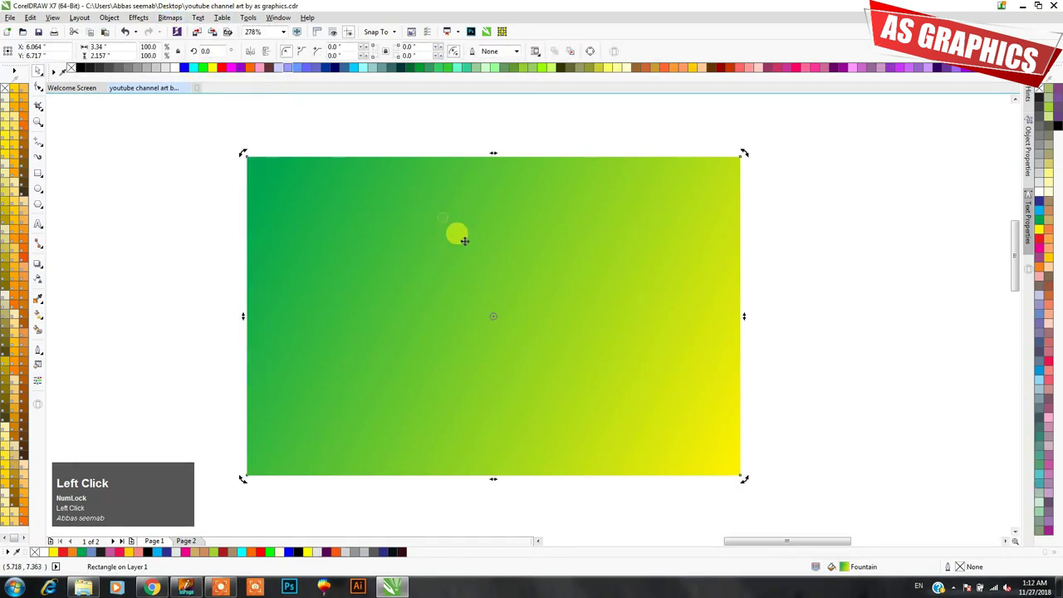
pyautogui.click(459, 243)
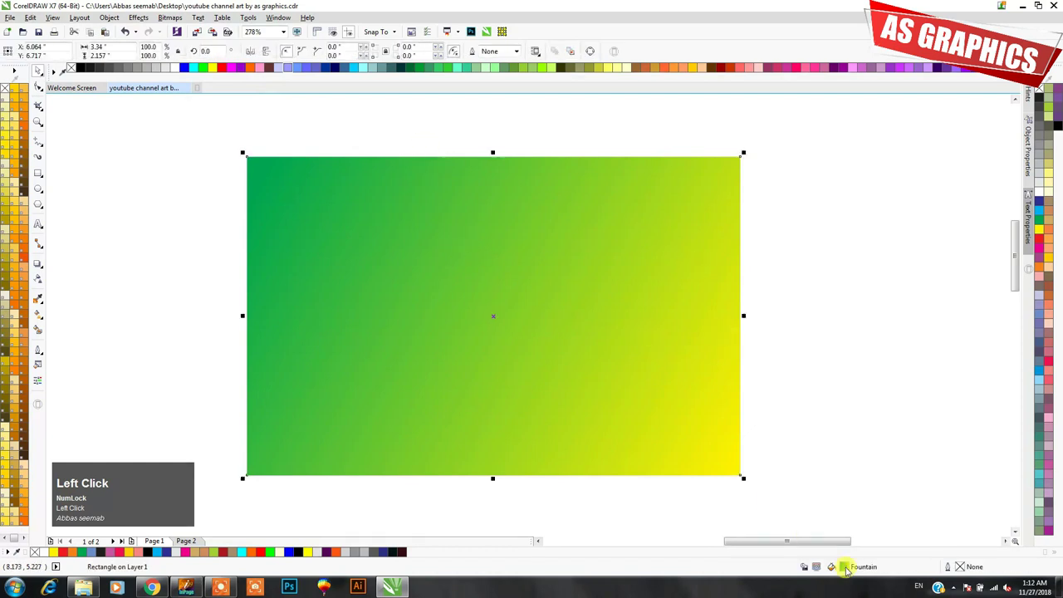
# Preview no fill and a uniform green fill on the gradient rectangle, and discard the fill changes.
pyautogui.moveTo(530, 187); pyautogui.dragTo(720, 208)
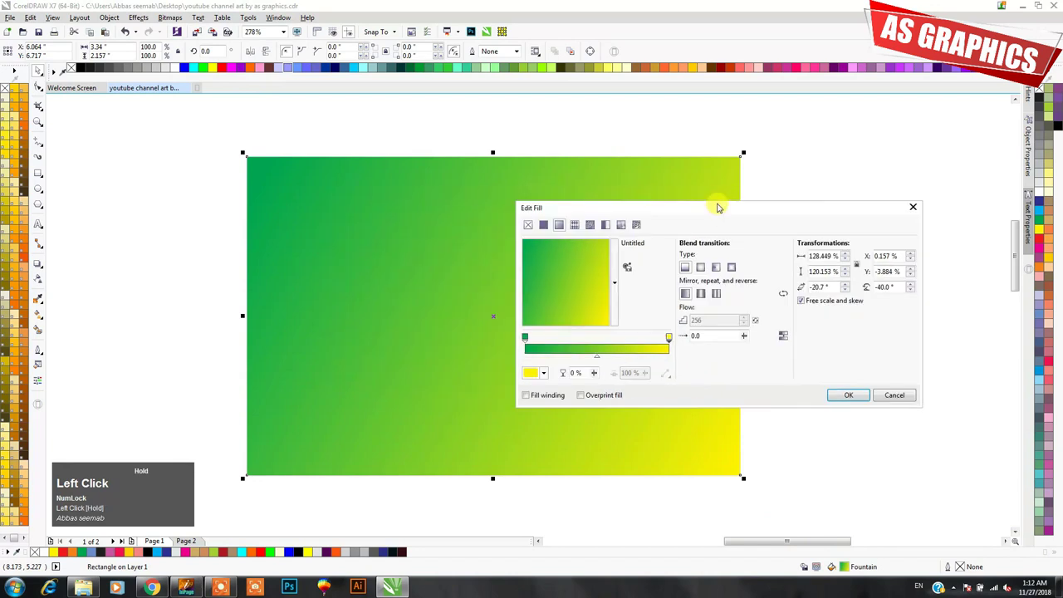
pyautogui.click(543, 224)
pyautogui.click(527, 224)
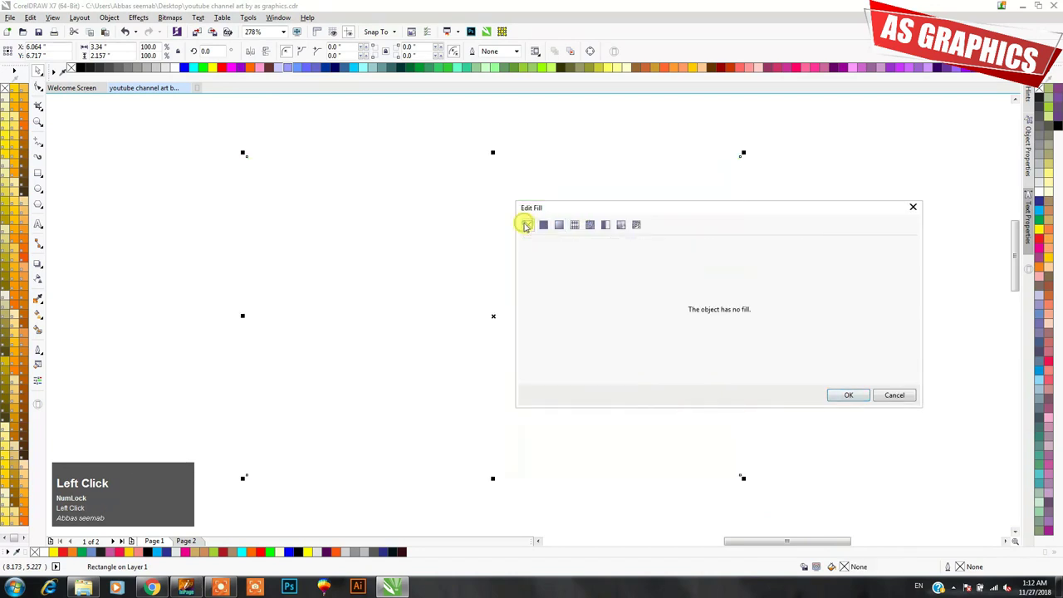
pyautogui.click(556, 225)
pyautogui.click(543, 225)
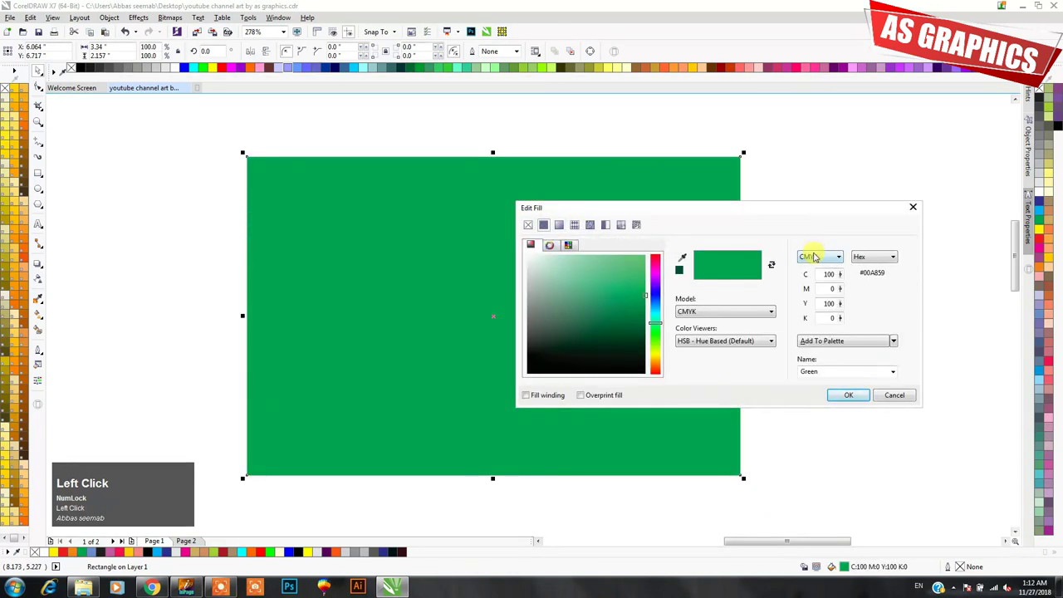
pyautogui.click(911, 208)
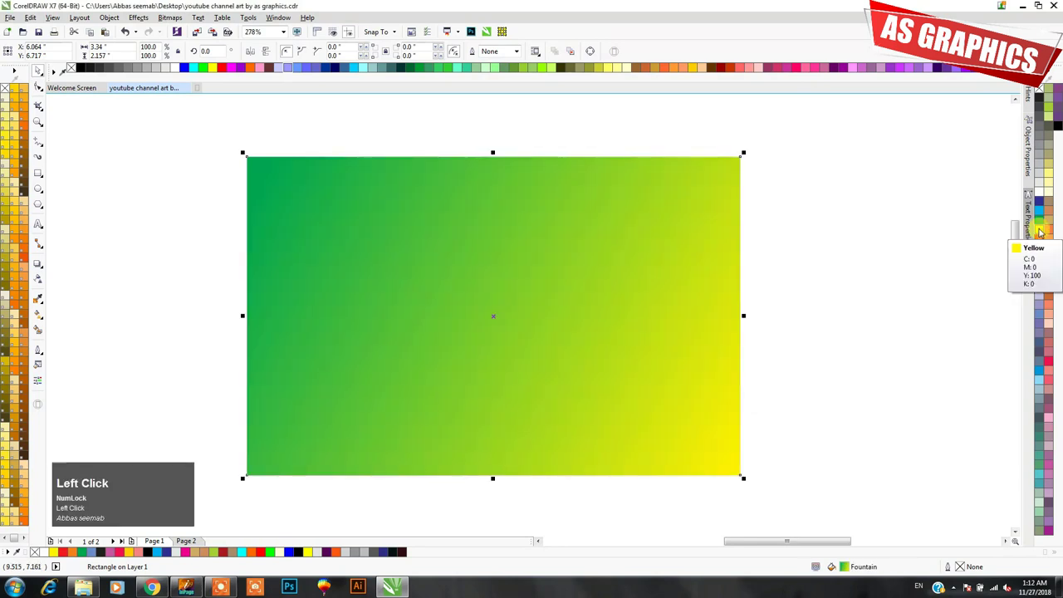
# Try converting the gradient rectangle to a 300 dpi RGB Color (24-bit) bitmap, and undo the conversion.
pyautogui.click(931, 212)
pyautogui.click(621, 235)
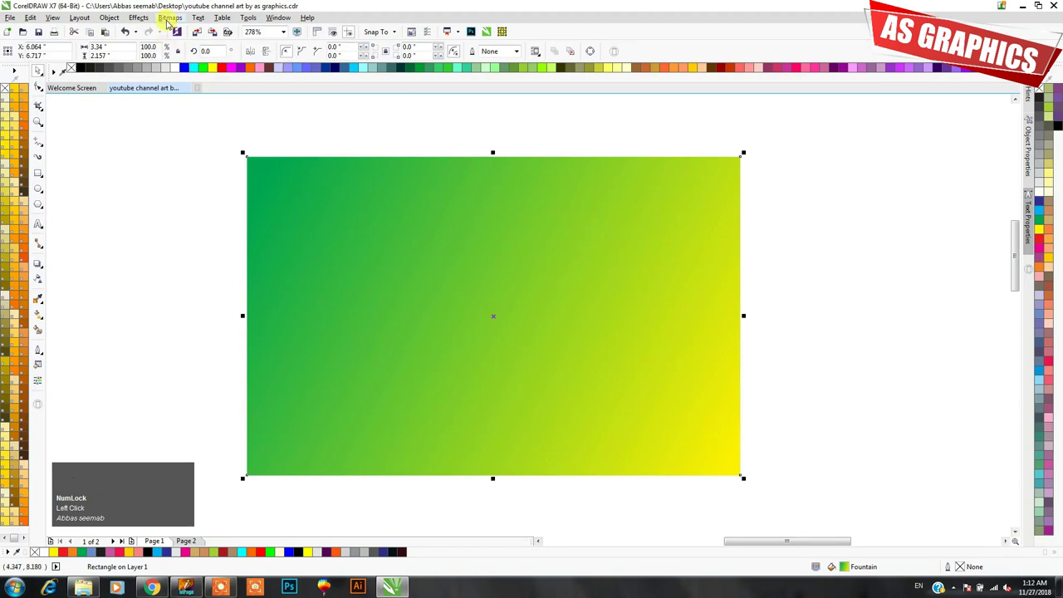
pyautogui.click(168, 19)
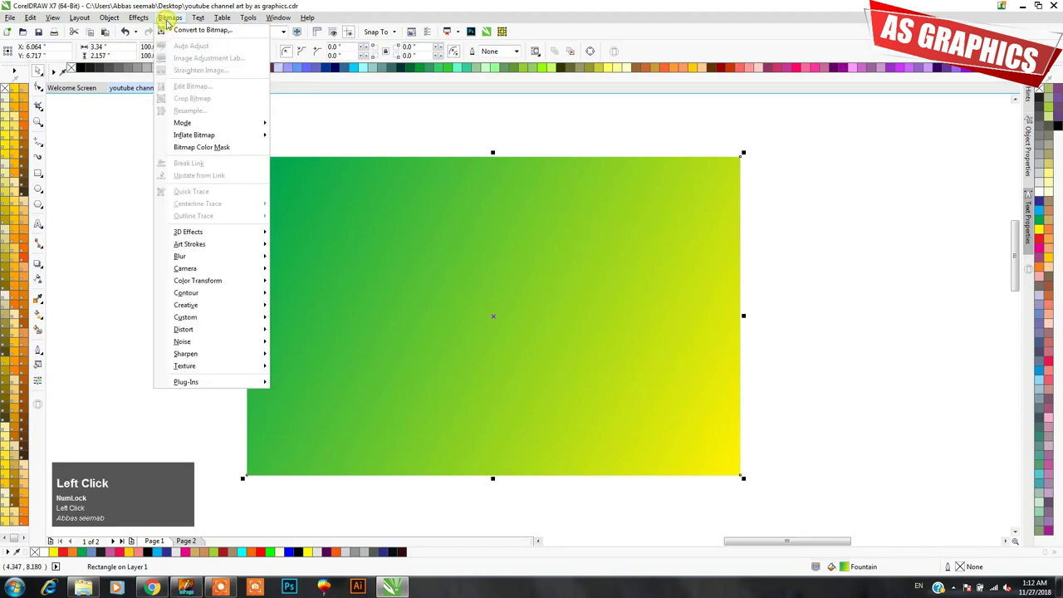
pyautogui.click(176, 32)
pyautogui.moveTo(529, 220); pyautogui.dragTo(839, 264)
pyautogui.click(832, 304)
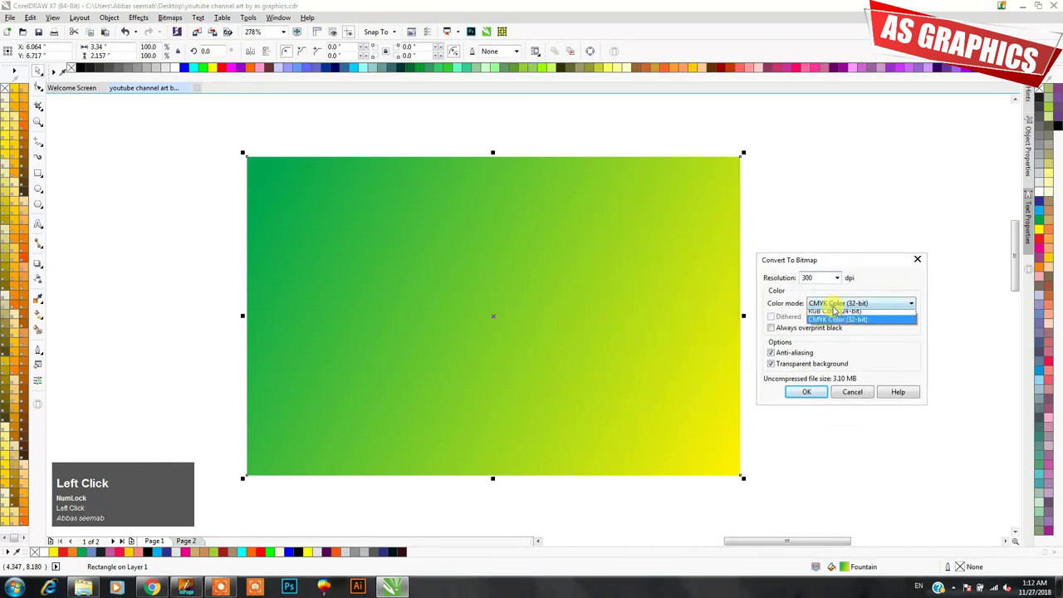
pyautogui.click(825, 342)
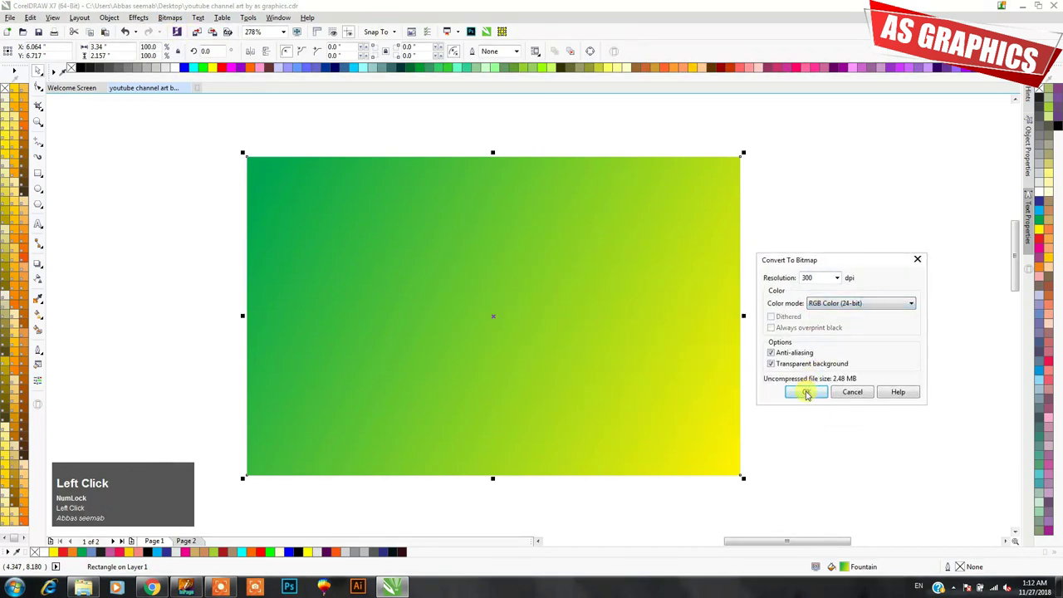
pyautogui.click(806, 392)
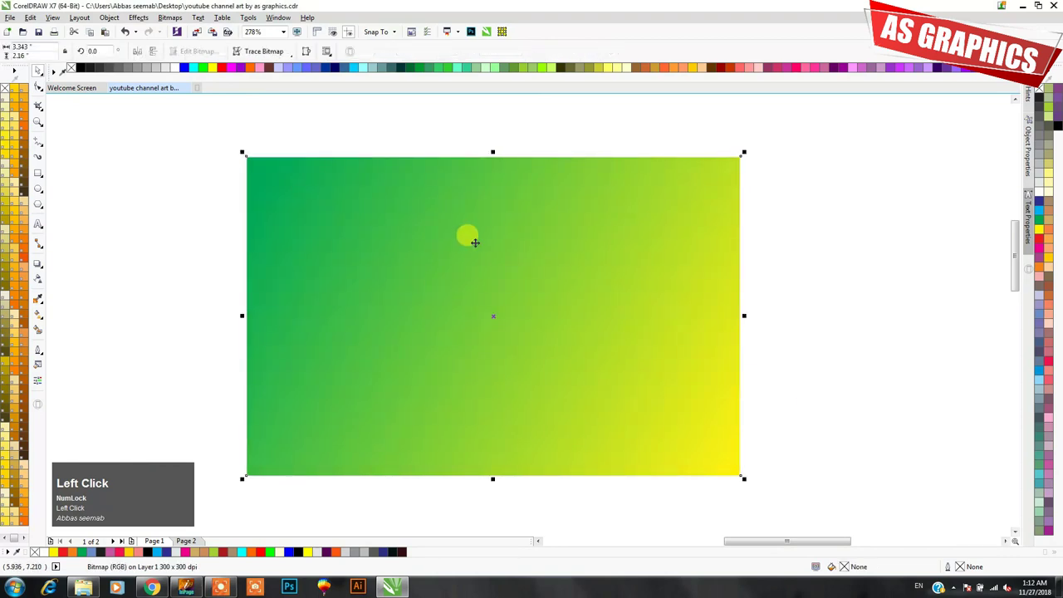
pyautogui.hotkey('ctrl', 'z')
pyautogui.click(593, 248)
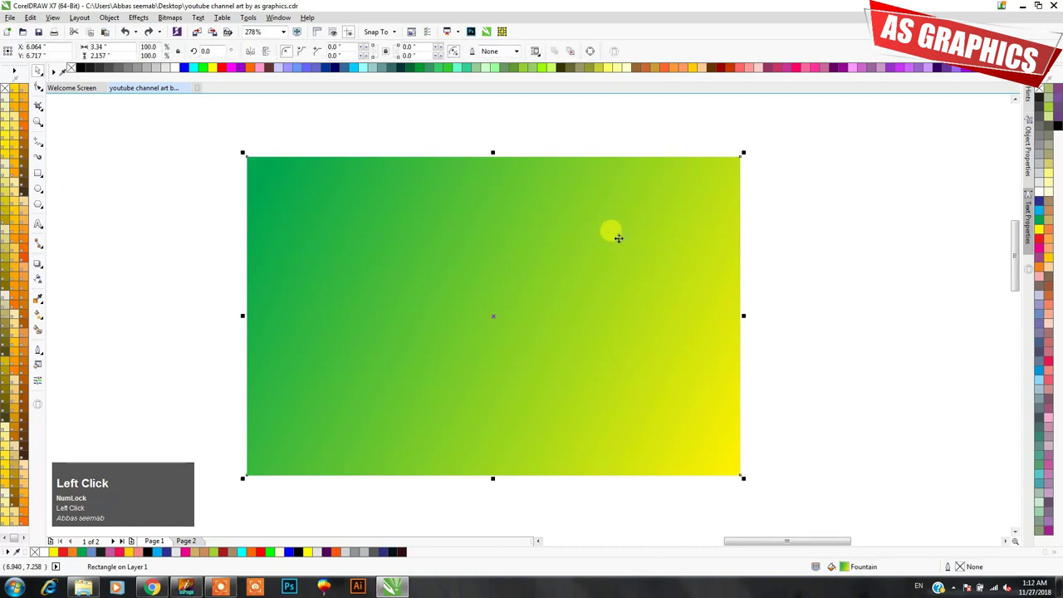
# Place the pencil infographic in front of the gradient rectangle, over its middle.
pyautogui.scroll(-2, 614, 224)
pyautogui.click(605, 209)
pyautogui.scroll(-4, 605, 209)
pyautogui.click(645, 304)
pyautogui.moveTo(634, 274); pyautogui.dragTo(585, 239)
pyautogui.press('pageup')
pyautogui.moveTo(526, 178); pyautogui.dragTo(671, 268)
pyautogui.click(569, 225)
pyautogui.click(697, 214)
pyautogui.click(537, 204)
# Select the gradient rectangle together with the pencil infographic and start exporting the selection.
pyautogui.click(262, 145)
pyautogui.moveTo(193, 145); pyautogui.dragTo(669, 434)
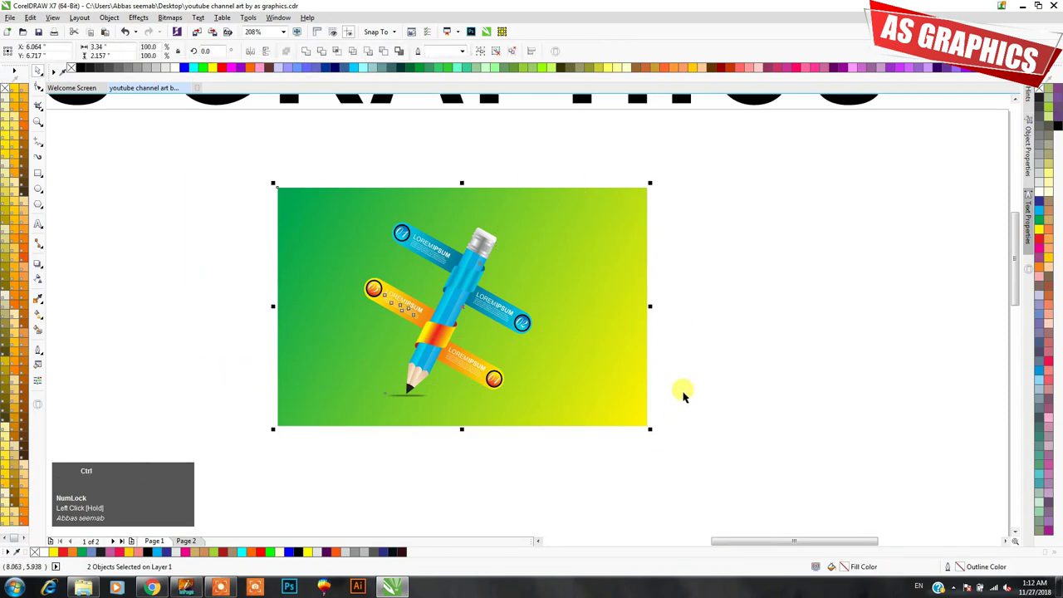
pyautogui.click(9, 18)
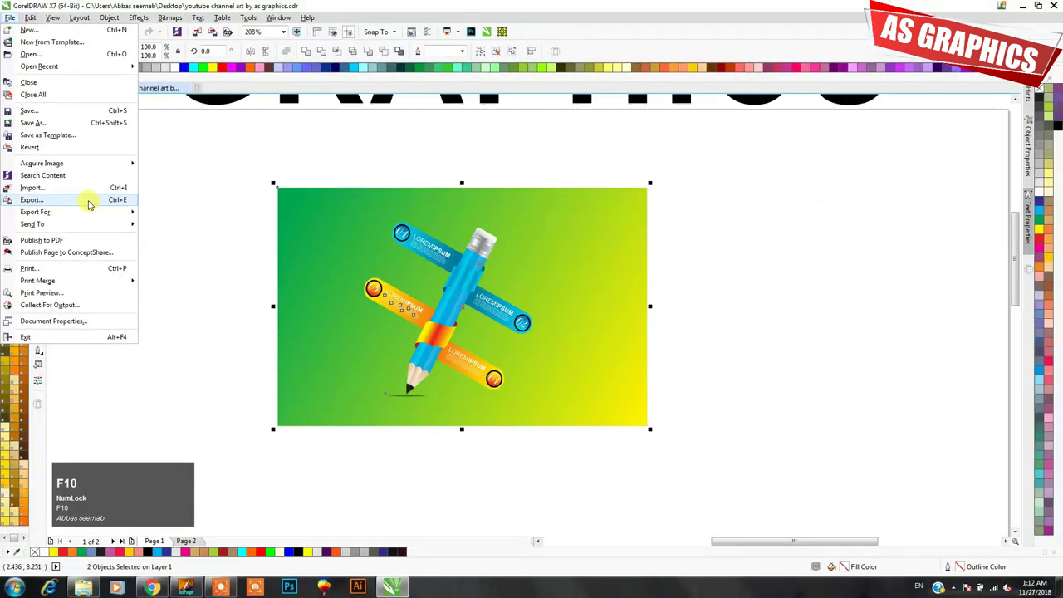
pyautogui.click(214, 205)
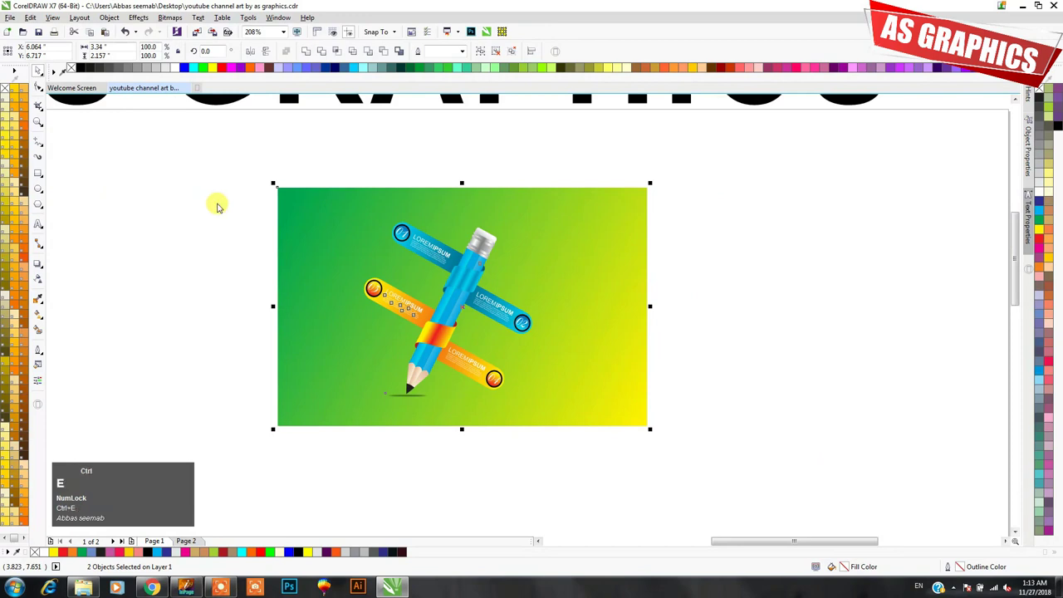
pyautogui.hotkey('ctrl', 'e')
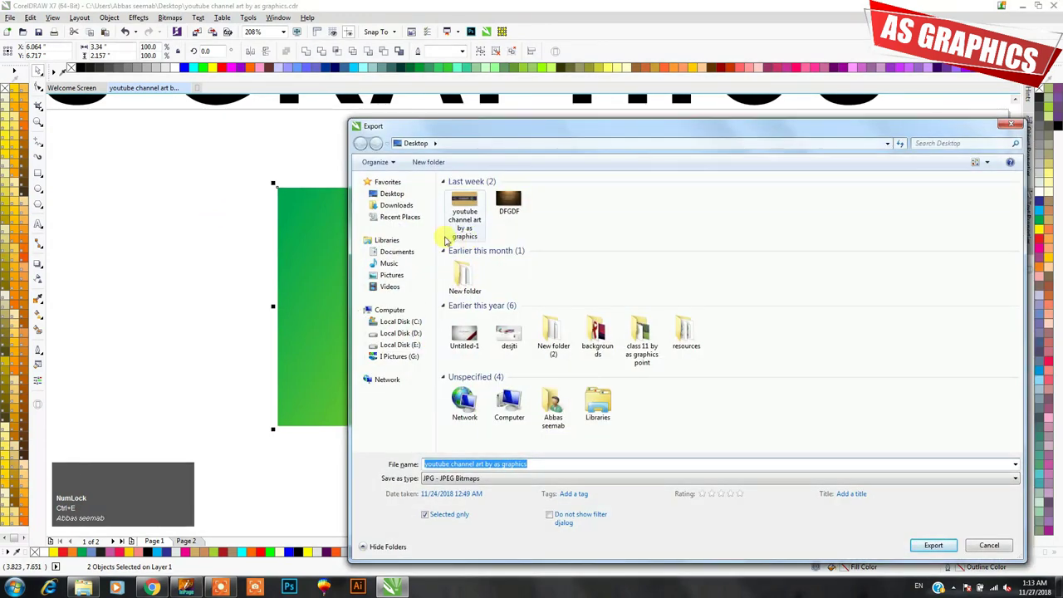
pyautogui.moveTo(504, 129); pyautogui.dragTo(416, 120)
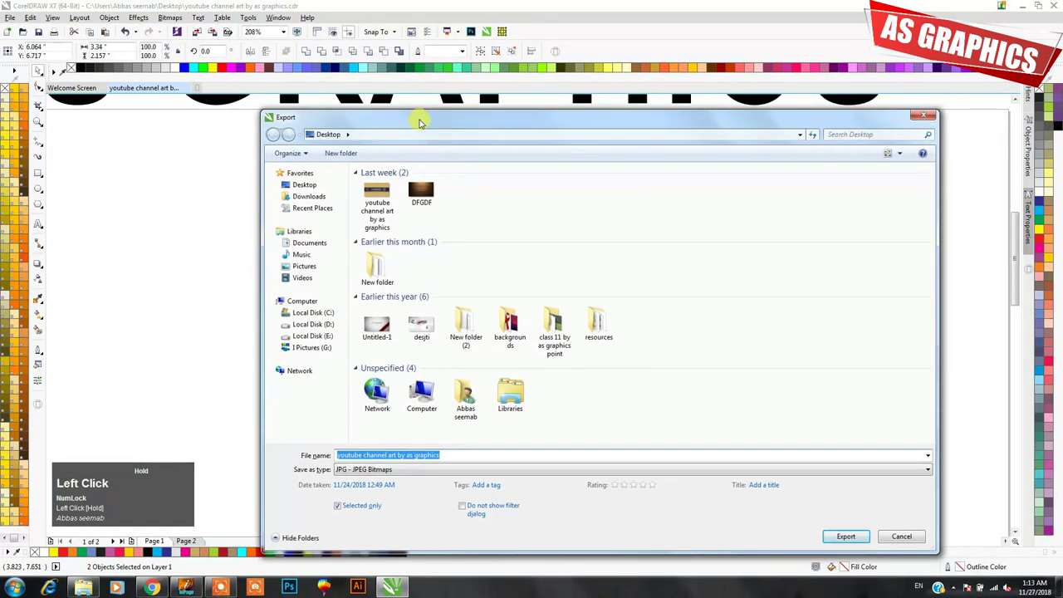
# Shorten the export file name to "art by as graphics".
pyautogui.click(489, 203)
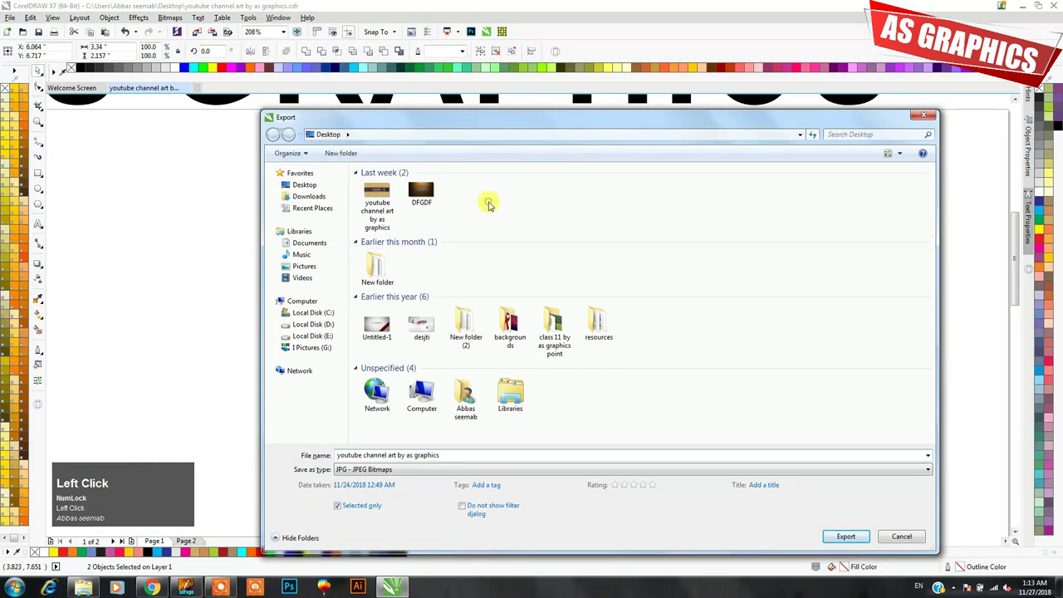
pyautogui.click(459, 453)
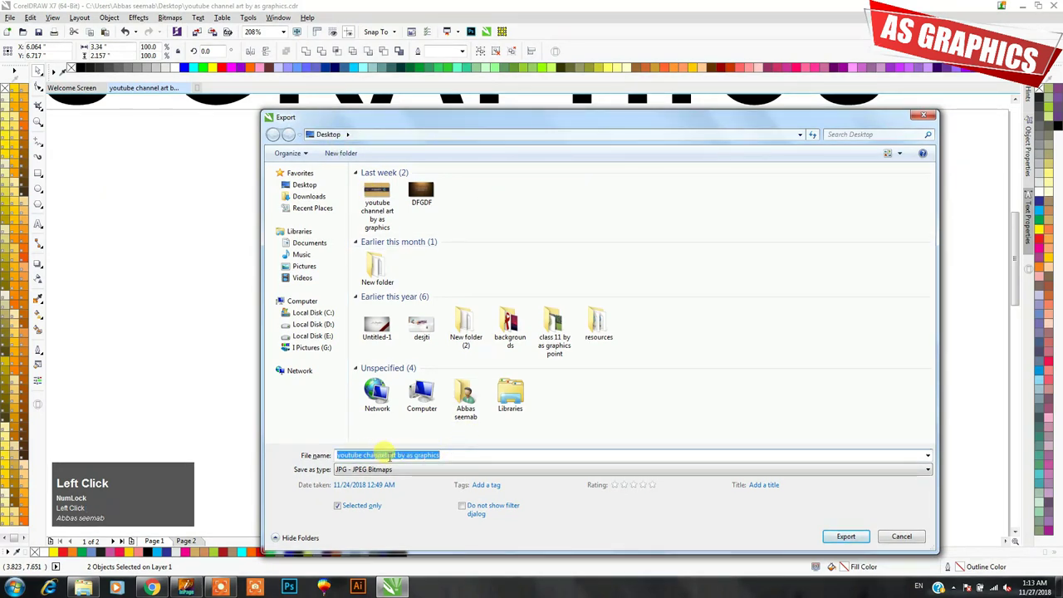
pyautogui.moveTo(387, 456); pyautogui.dragTo(297, 461)
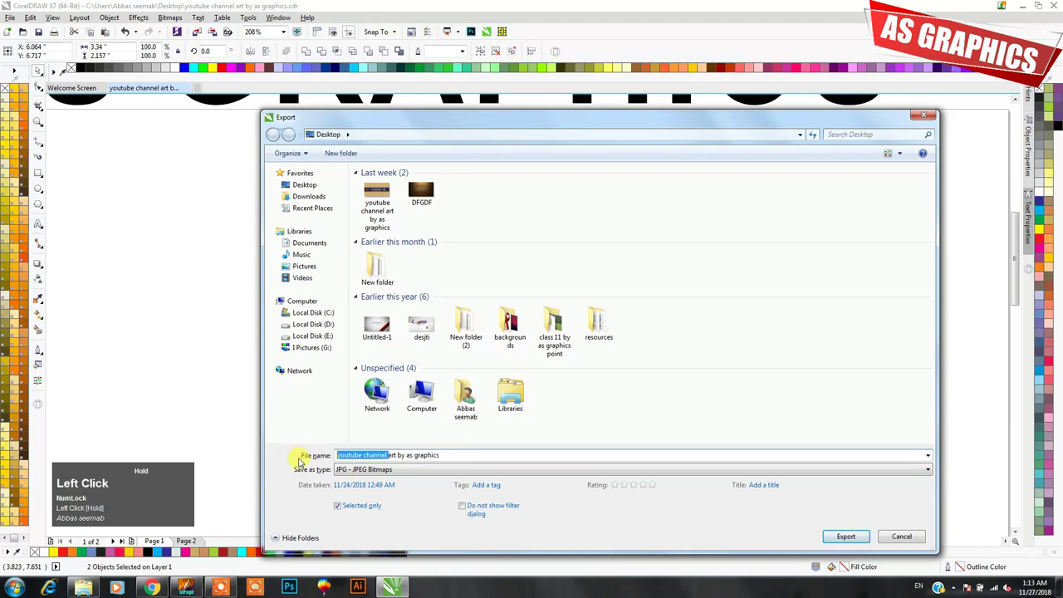
pyautogui.press('BackSpace')
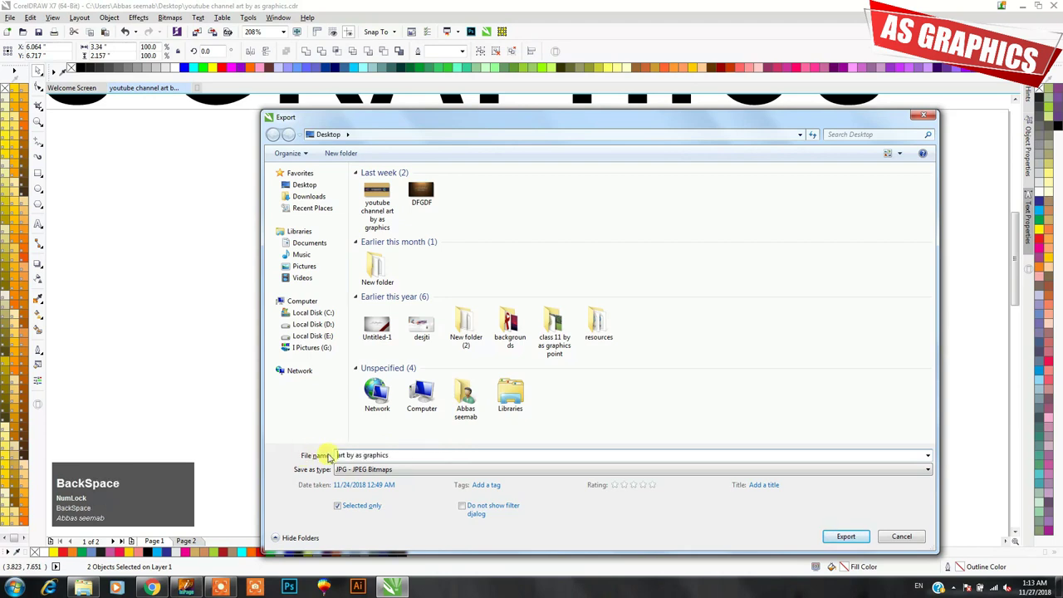
# Set the export file type to TIF - TIFF Bitmap.
pyautogui.click(399, 470)
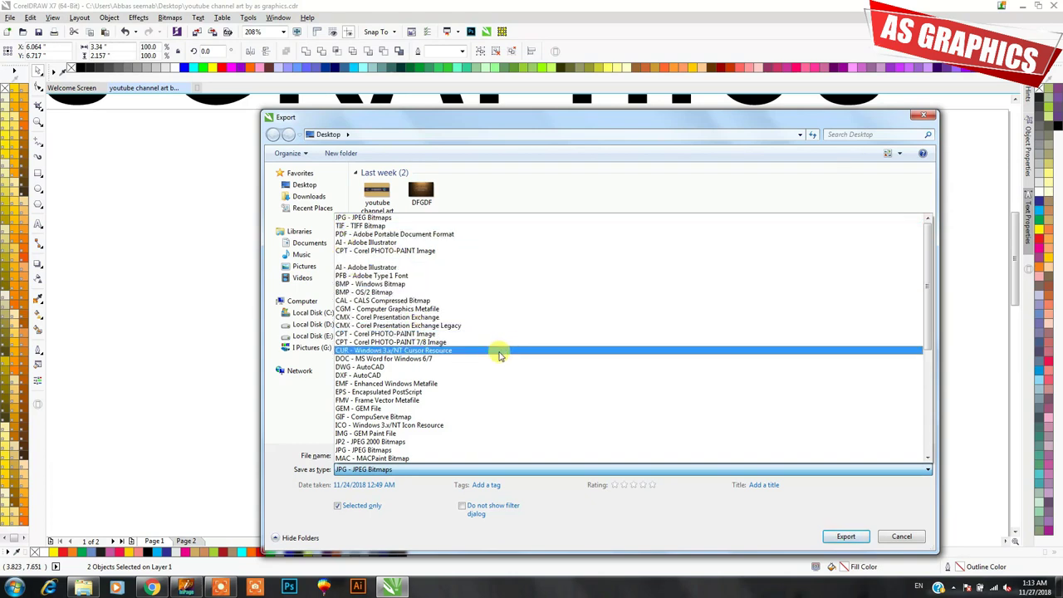
pyautogui.press('t')
pyautogui.press('t')
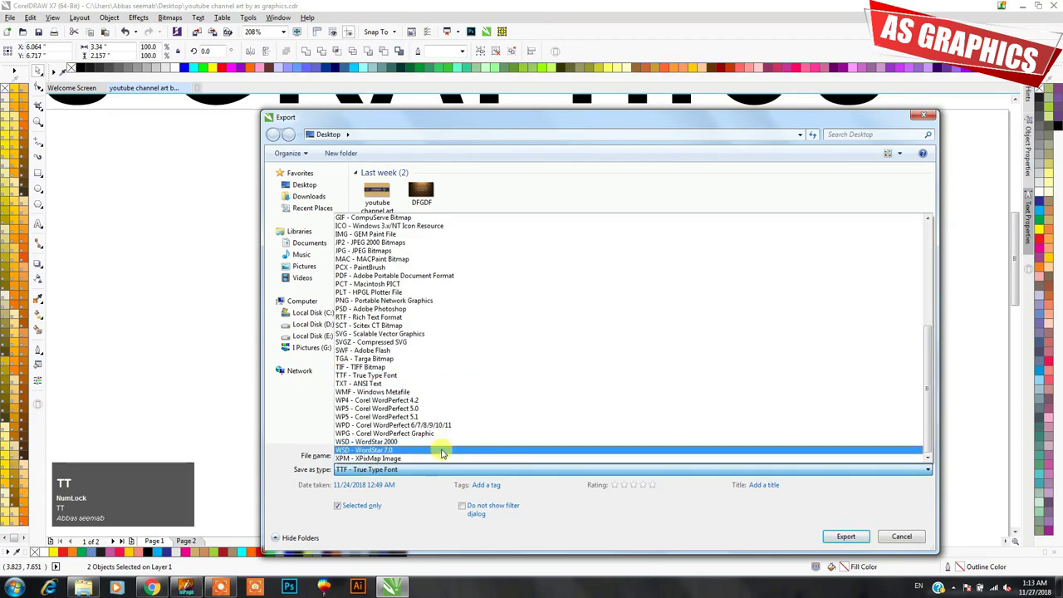
pyautogui.press('t')
pyautogui.press('t')
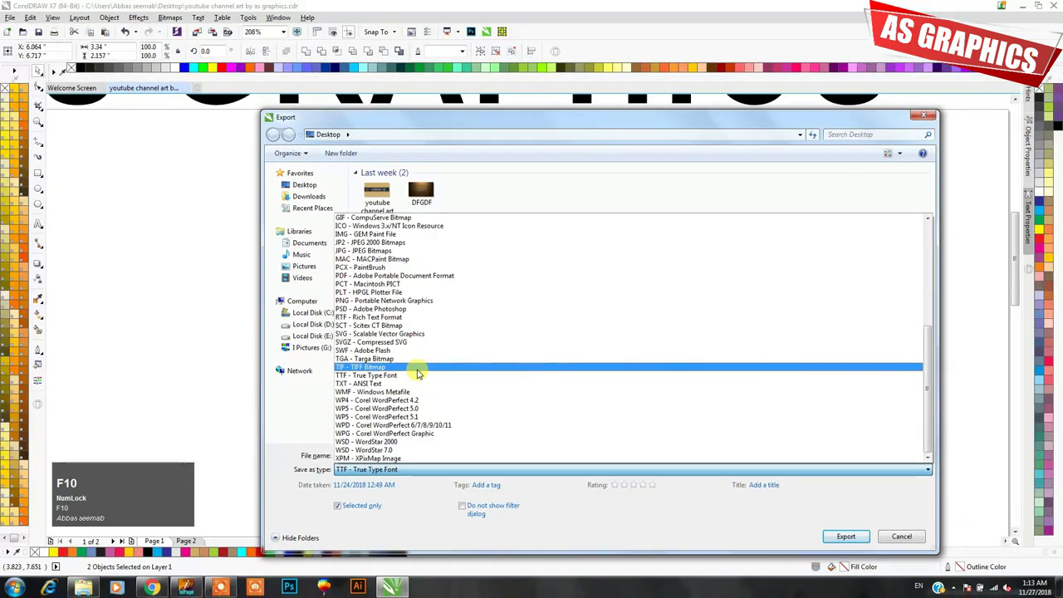
pyautogui.click(470, 369)
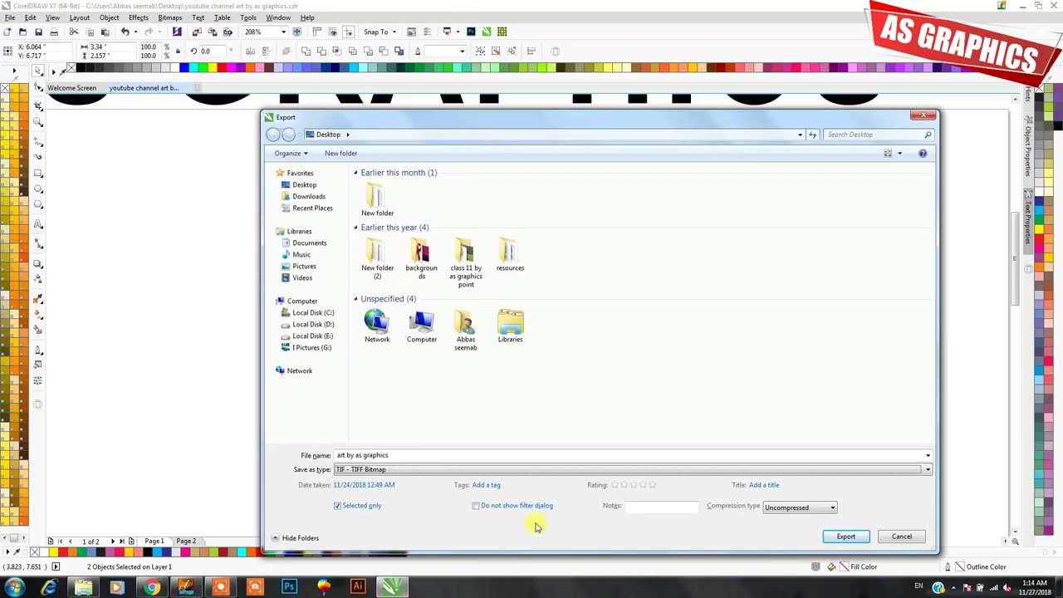
# Proceed with the TIFF export to its bitmap conversion settings, keeping the artwork uncovered beside the dialog.
pyautogui.click(844, 538)
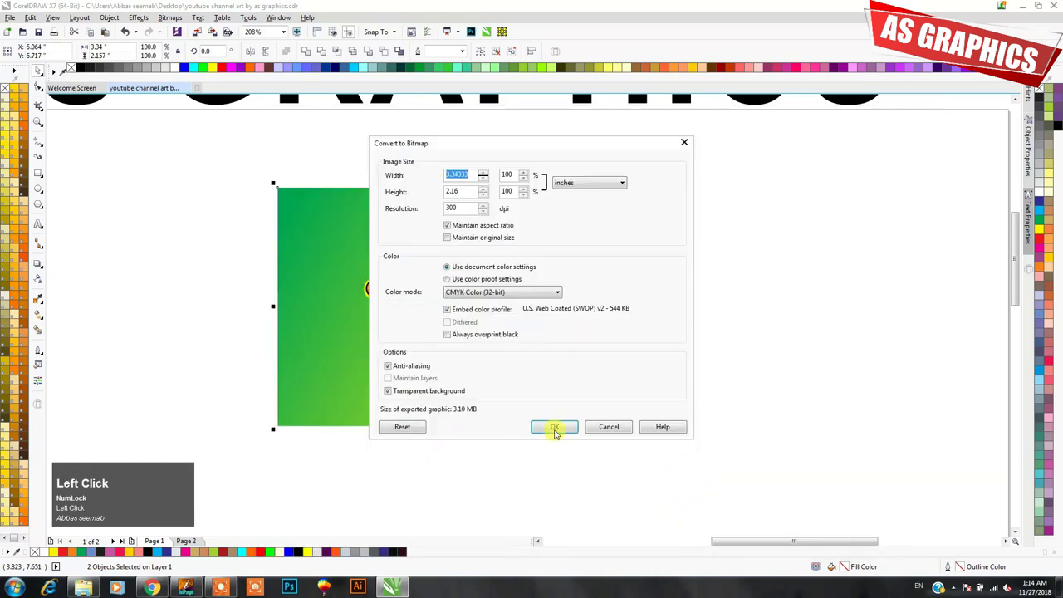
pyautogui.moveTo(540, 174); pyautogui.dragTo(759, 171)
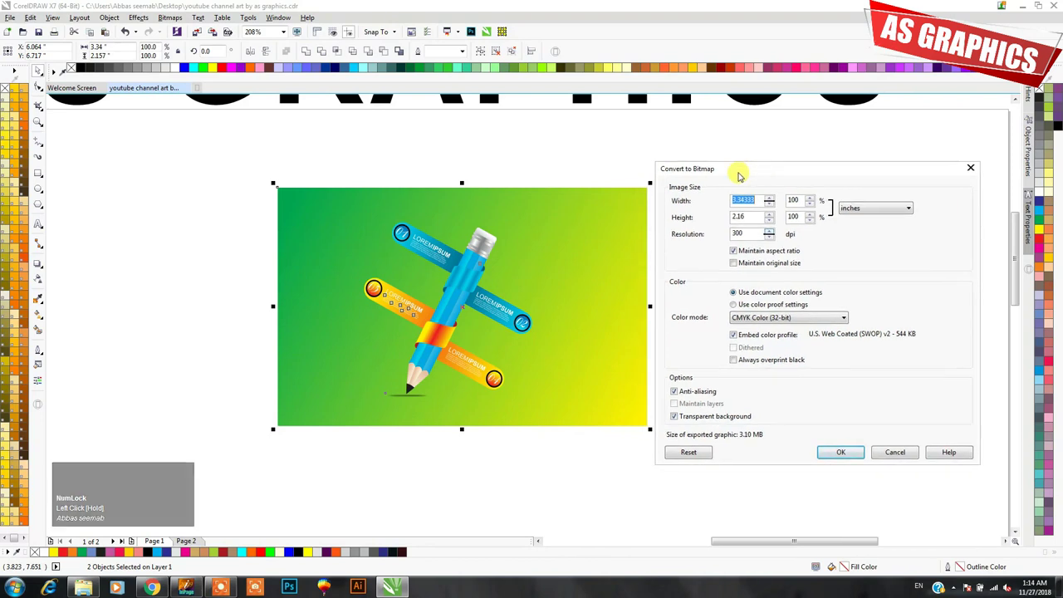
pyautogui.moveTo(736, 171); pyautogui.dragTo(744, 169)
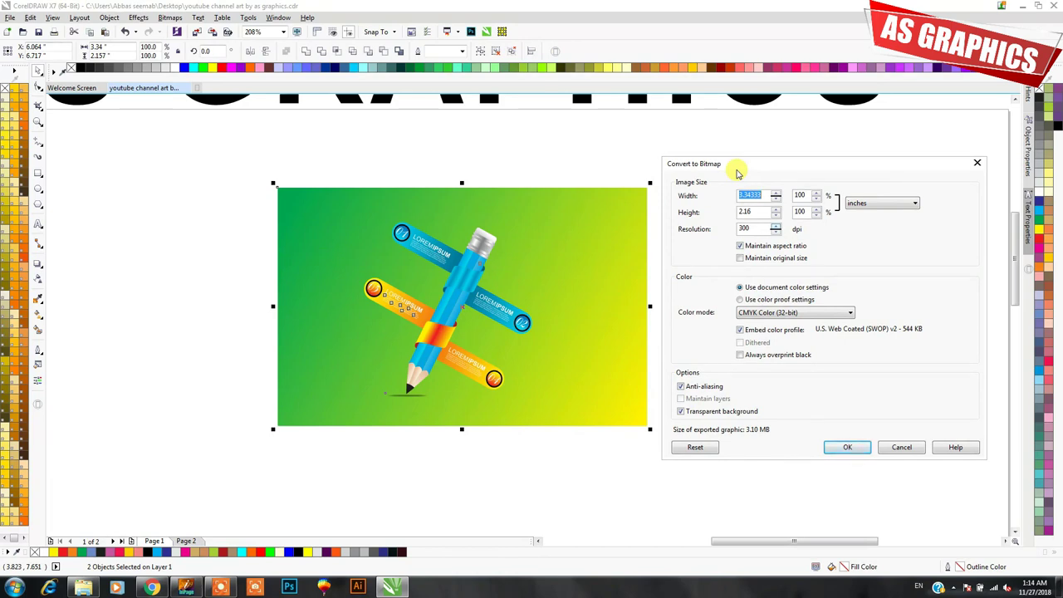
pyautogui.moveTo(755, 164); pyautogui.dragTo(750, 161)
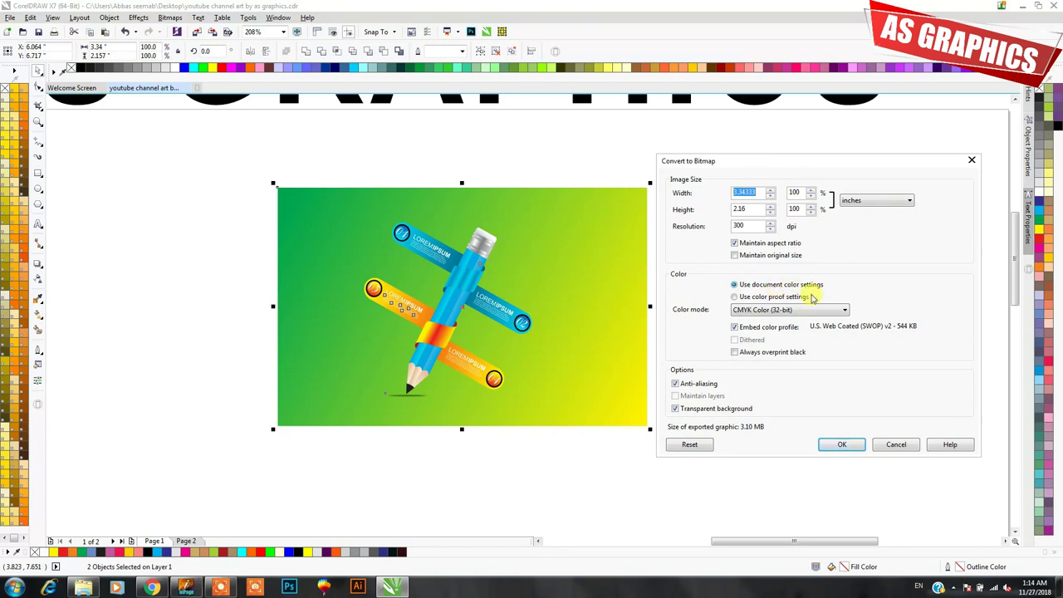
pyautogui.moveTo(836, 167); pyautogui.dragTo(838, 169)
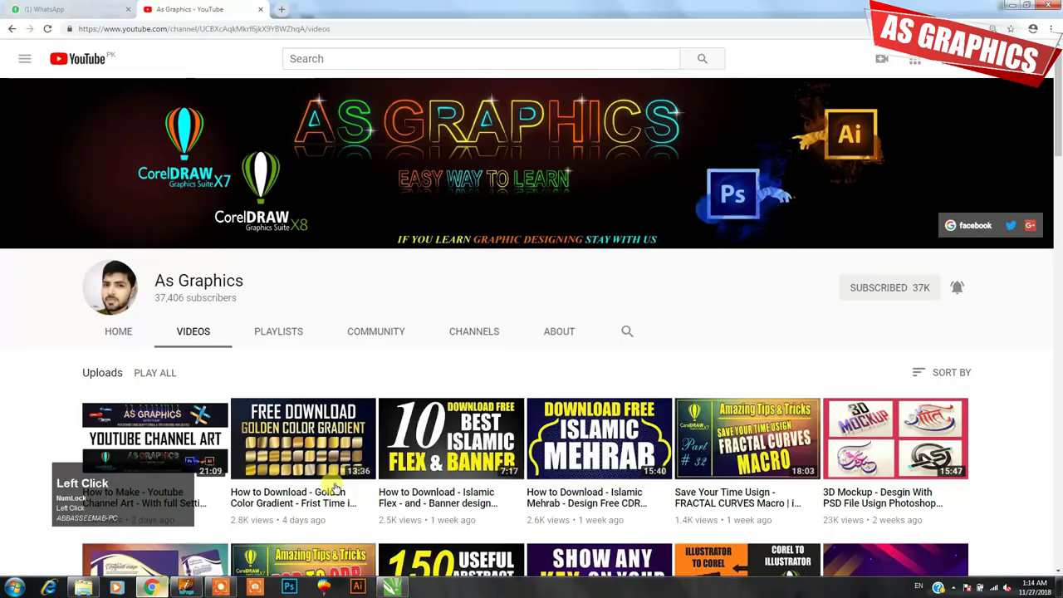
# Switch to Chrome, find the Coreldraw vs Photoshop video among the As Graphics channel's uploads, and return to CorelDRAW's bitmap conversion settings.
pyautogui.click(152, 587)
pyautogui.scroll(-9, 512, 332)
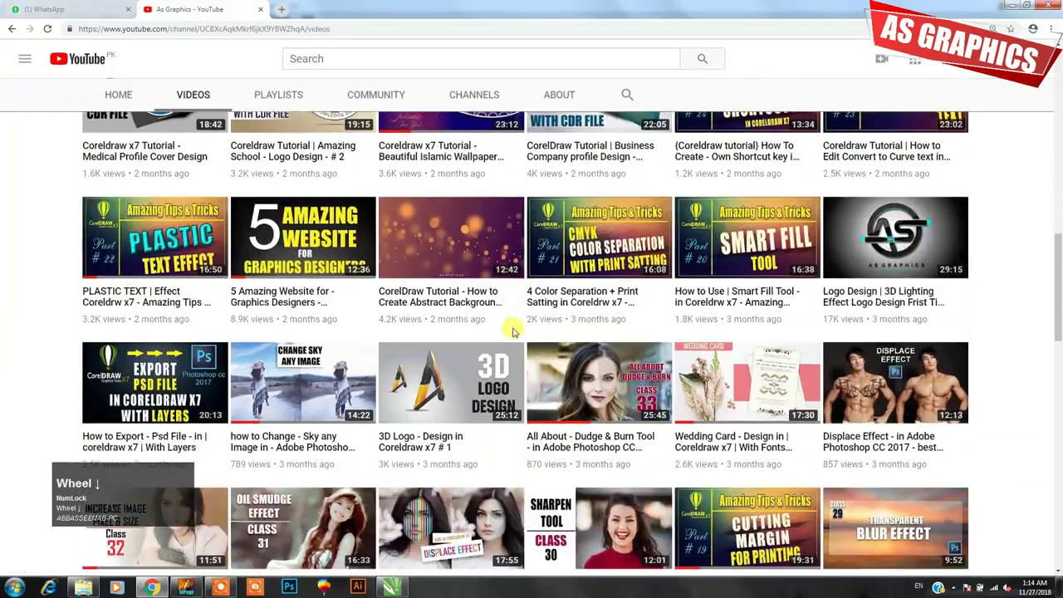
pyautogui.scroll(-7, 511, 332)
pyautogui.scroll(2, 69, 249)
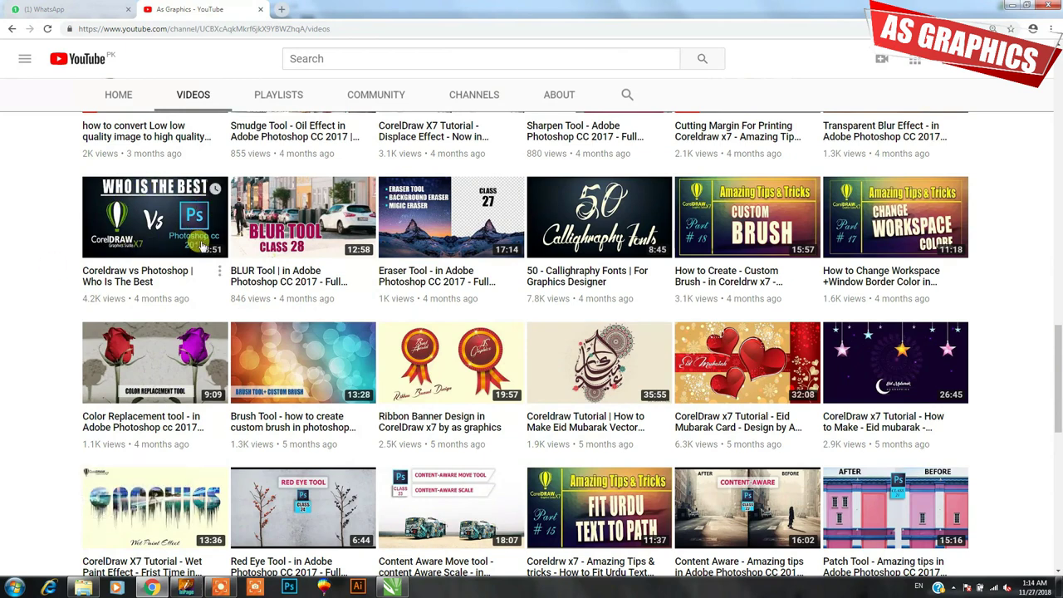
pyautogui.hotkey('alt', 'Tab')
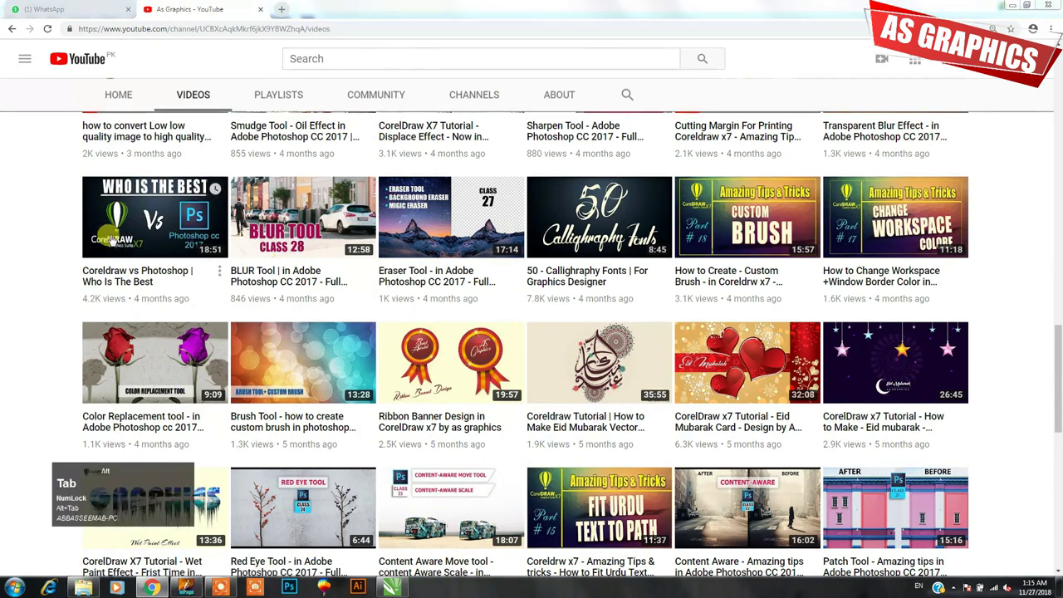
pyautogui.click(171, 222)
pyautogui.moveTo(710, 166); pyautogui.dragTo(717, 162)
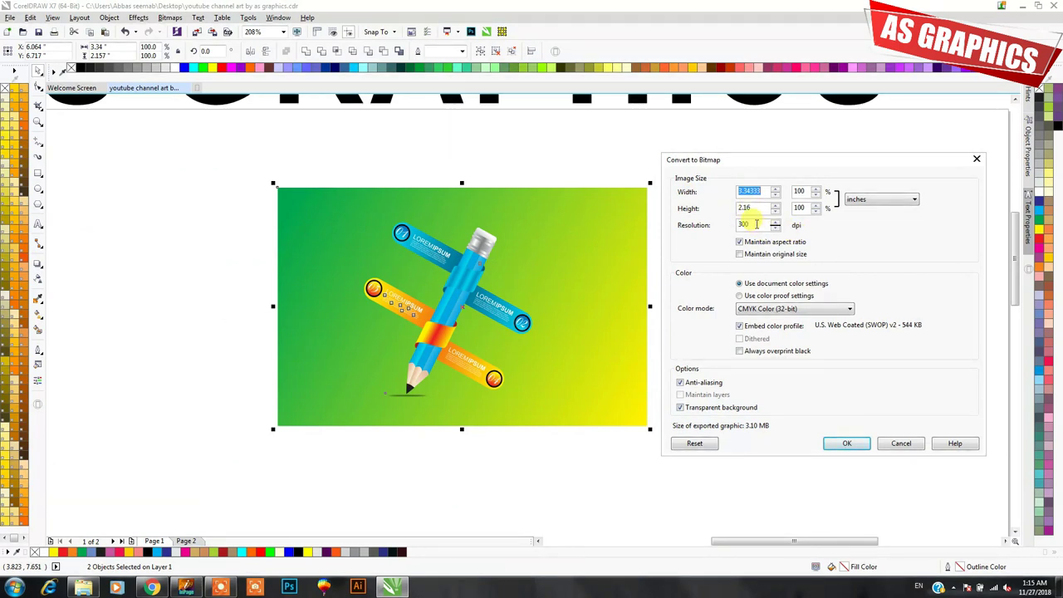
# Cancel the bitmap conversion and resize the gradient rectangle alone to 3 inches wide by 2 inches high.
pyautogui.click(978, 162)
pyautogui.click(783, 167)
pyautogui.click(598, 250)
pyautogui.click(589, 179)
pyautogui.click(523, 200)
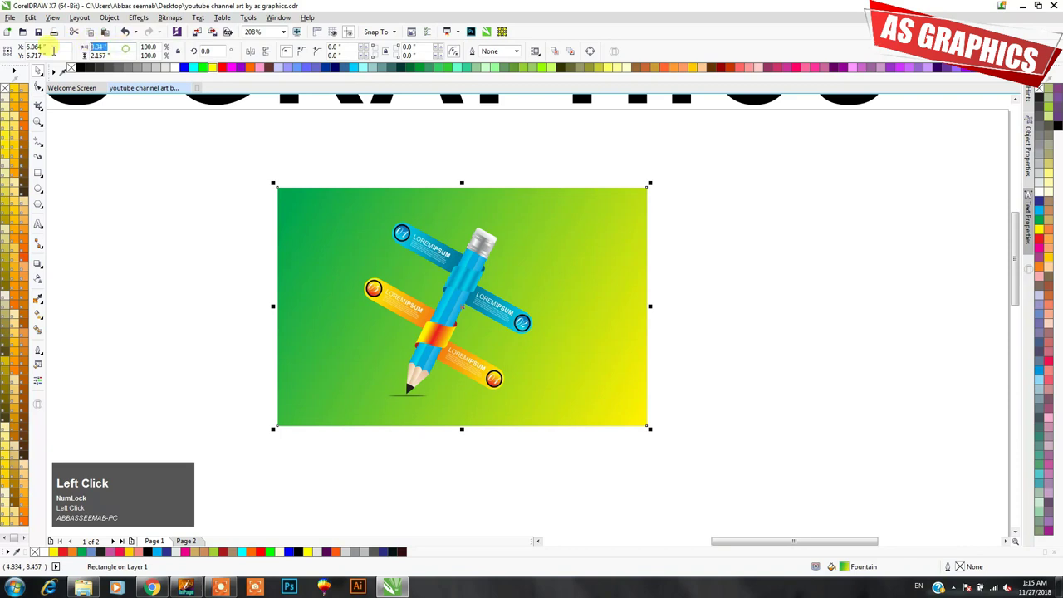
pyautogui.moveTo(125, 49); pyautogui.dragTo(52, 48)
pyautogui.press('Tab')
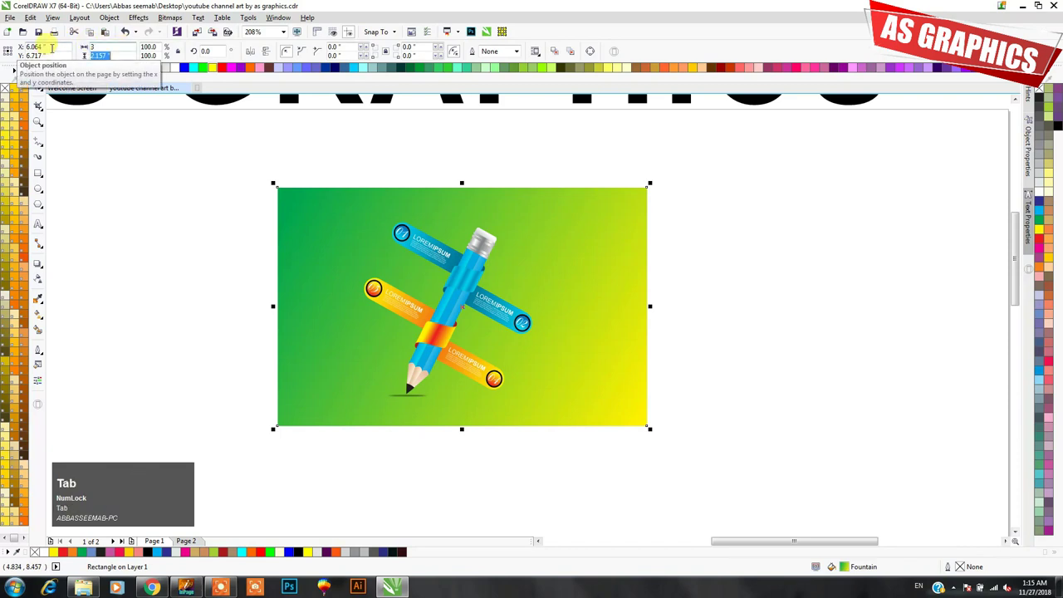
pyautogui.write('2')
pyautogui.press('Return')
pyautogui.click(349, 225)
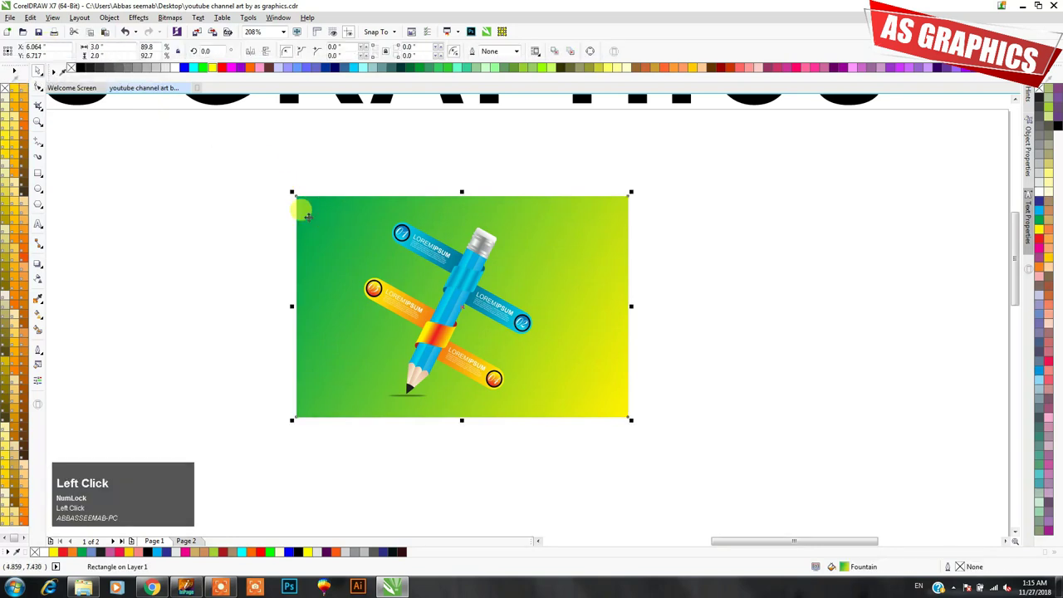
# Deselect the rectangle and examine the measurement units available for the document, leaving inches in use.
pyautogui.press('F10')
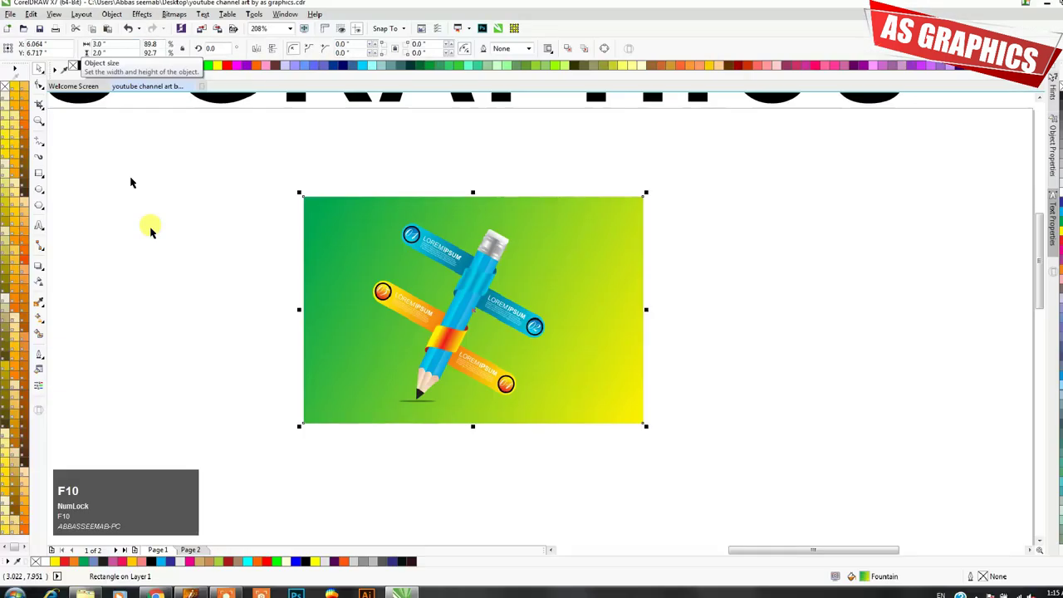
pyautogui.click(226, 503)
pyautogui.click(544, 450)
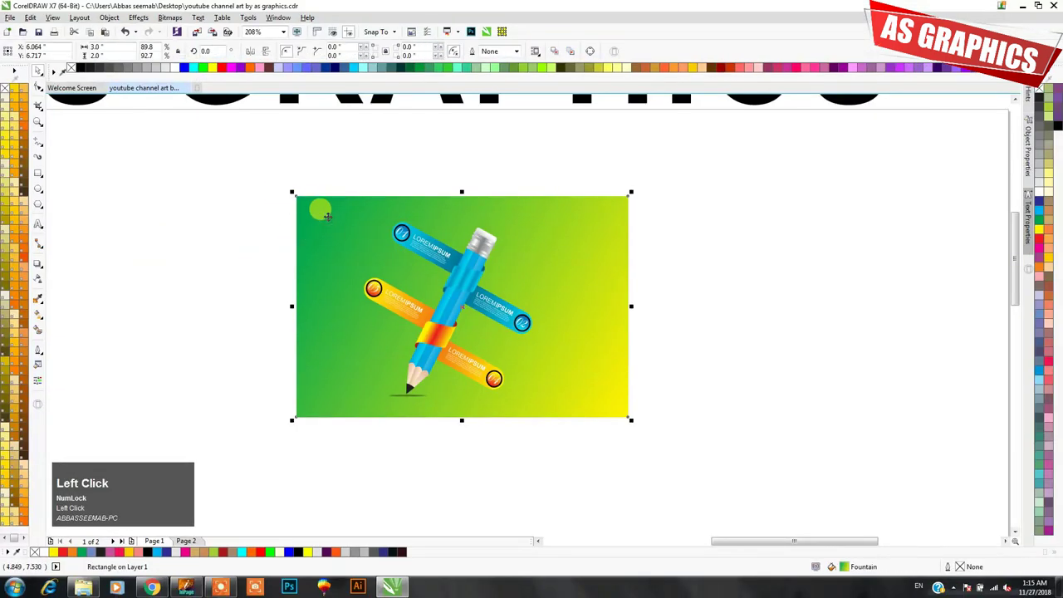
pyautogui.click(257, 168)
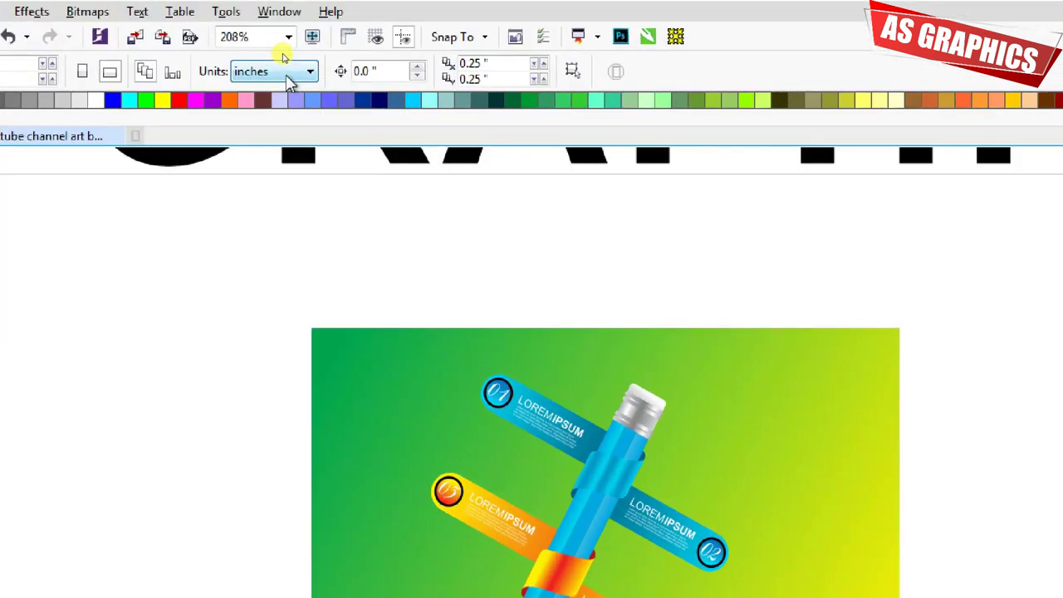
pyautogui.click(287, 75)
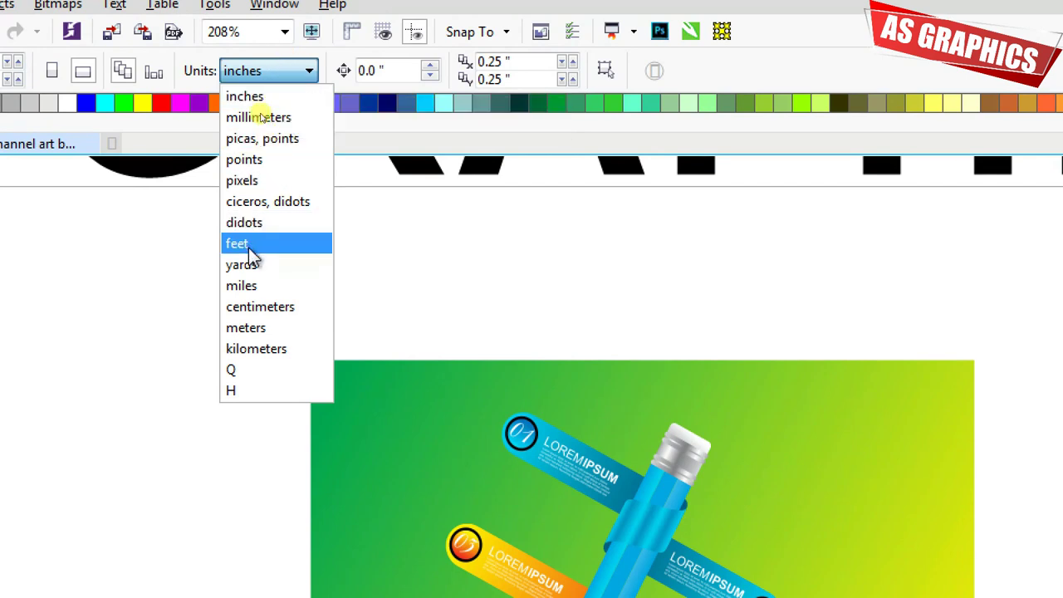
pyautogui.click(238, 60)
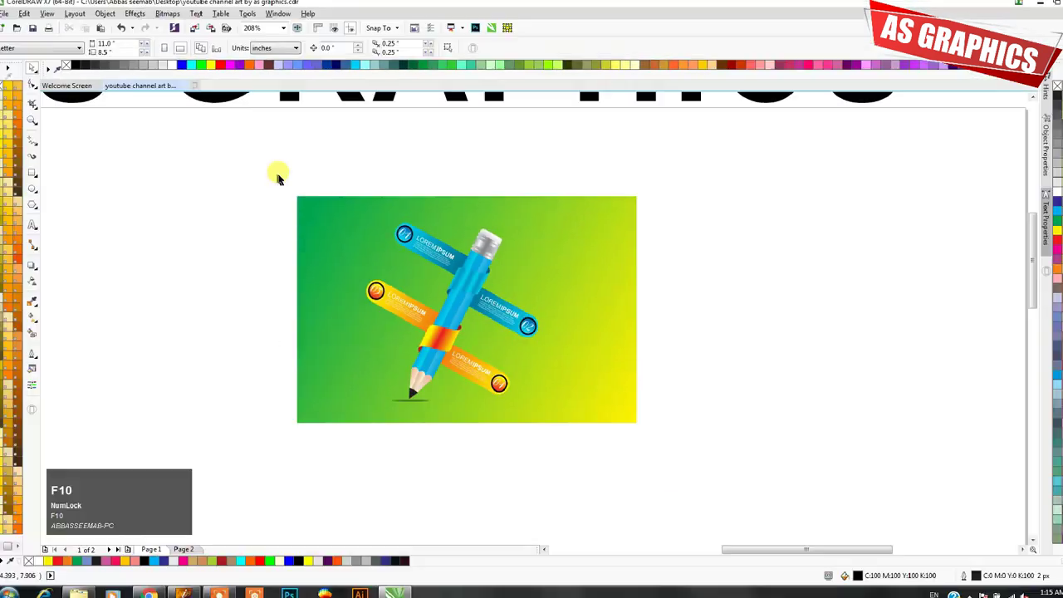
# Export the selected rectangle and pencil infographic as TIF - TIFF Bitmap, proceeding to the bitmap conversion settings.
pyautogui.click(278, 310)
pyautogui.moveTo(259, 166)
pyautogui.mouseDown()
pyautogui.moveTo(634, 437)
pyautogui.moveTo(679, 441)
pyautogui.mouseUp()
pyautogui.hotkey('ctrl', 'e')
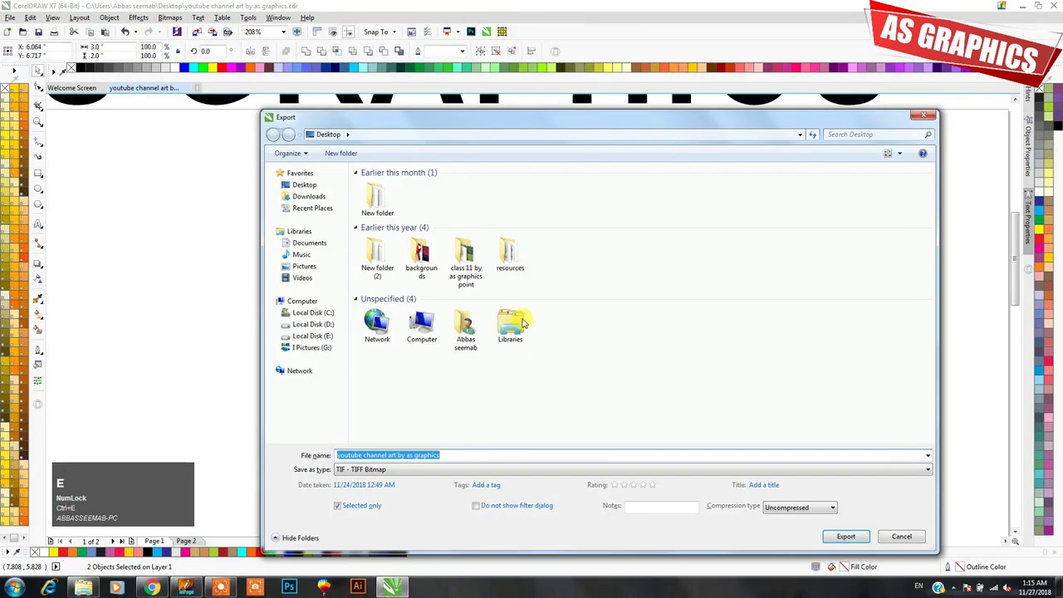
pyautogui.click(359, 470)
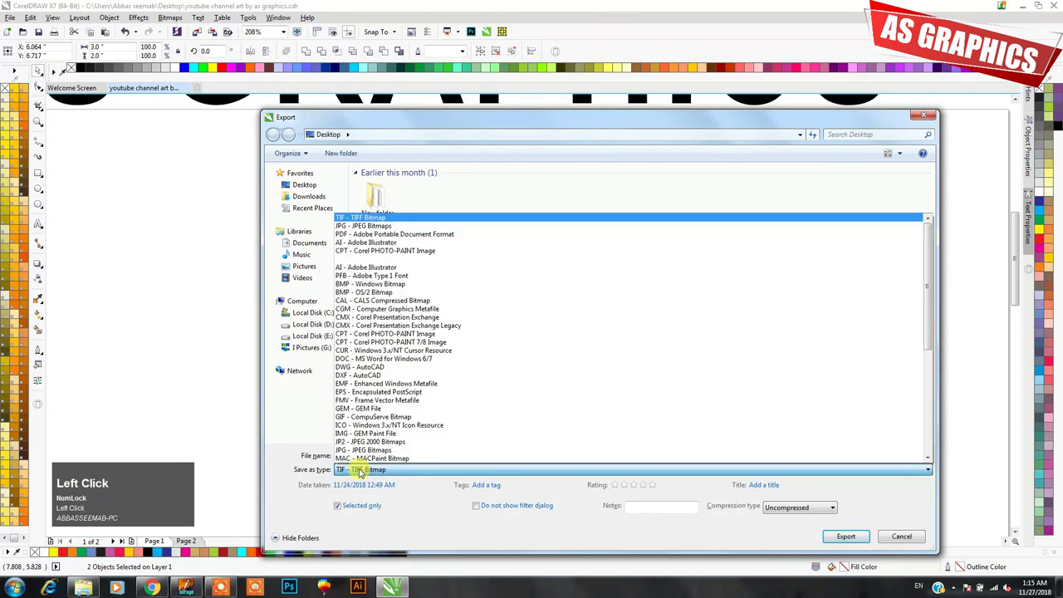
pyautogui.click(357, 219)
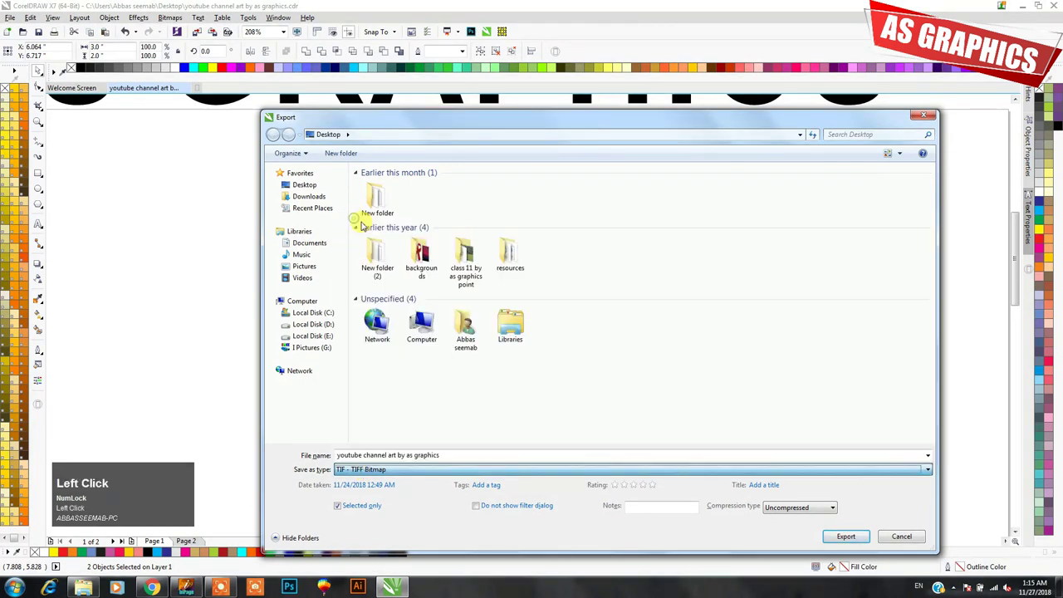
pyautogui.click(843, 535)
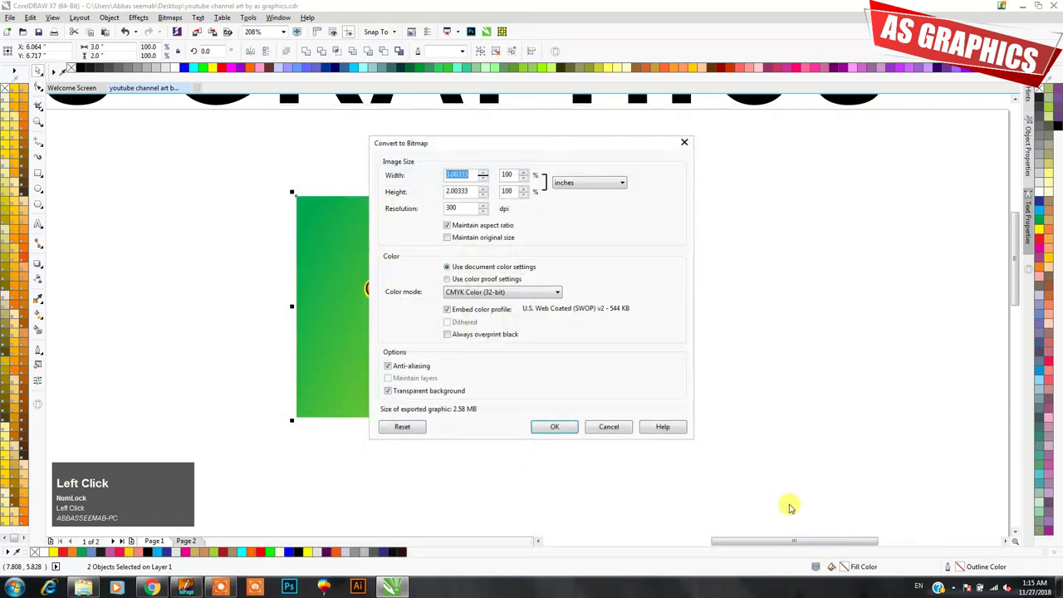
# Move the conversion dialog aside from the artwork and set the bitmap width to 36 inches with the aspect ratio maintained.
pyautogui.moveTo(523, 149)
pyautogui.mouseDown()
pyautogui.moveTo(671, 180)
pyautogui.moveTo(705, 171)
pyautogui.mouseUp()
pyautogui.doubleClick(648, 233)
pyautogui.click(648, 233)
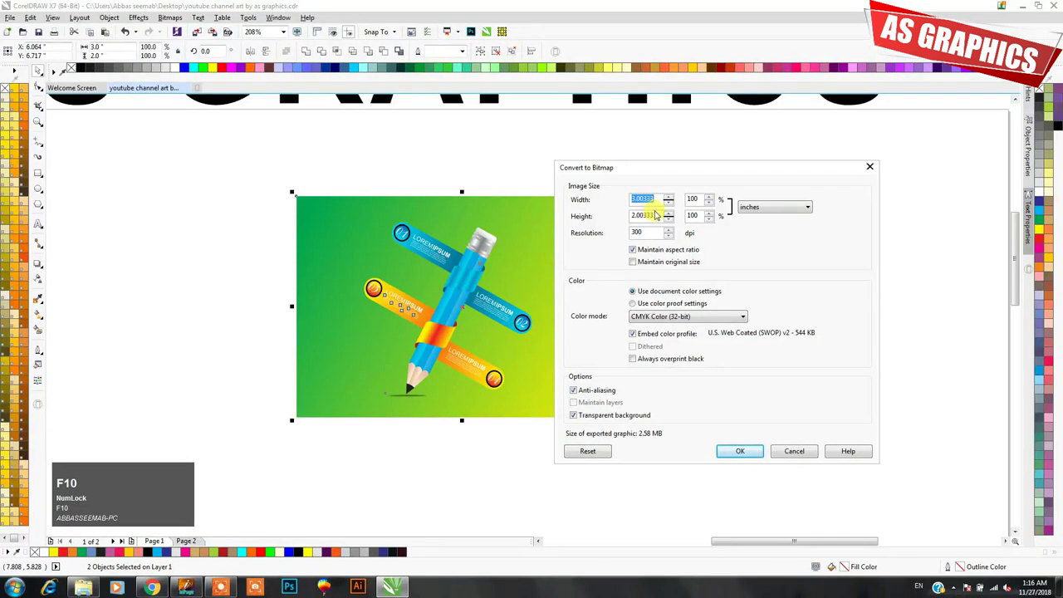
pyautogui.click(670, 165)
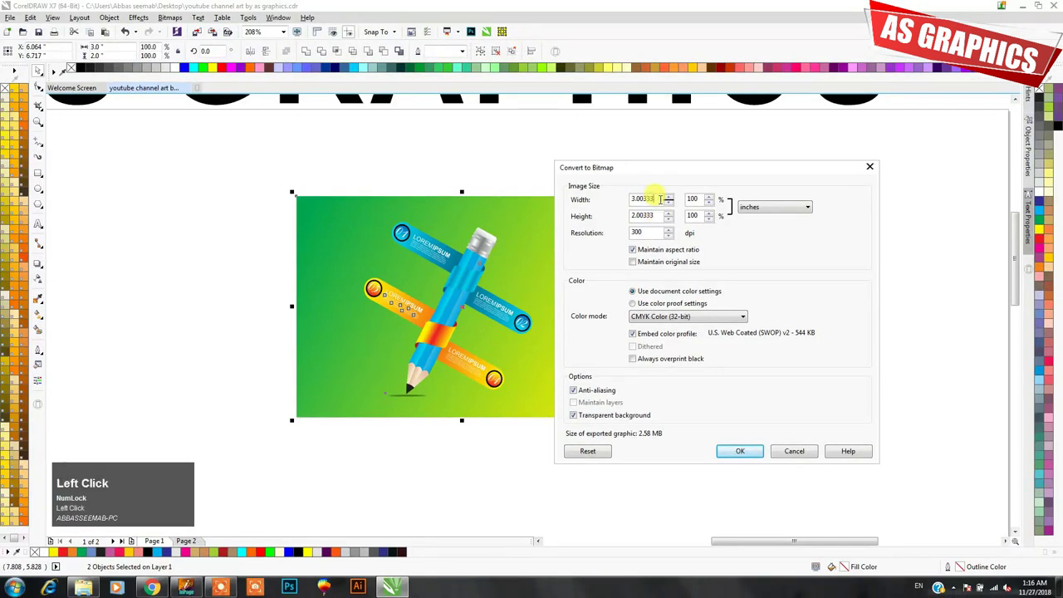
pyautogui.moveTo(661, 200); pyautogui.dragTo(610, 198)
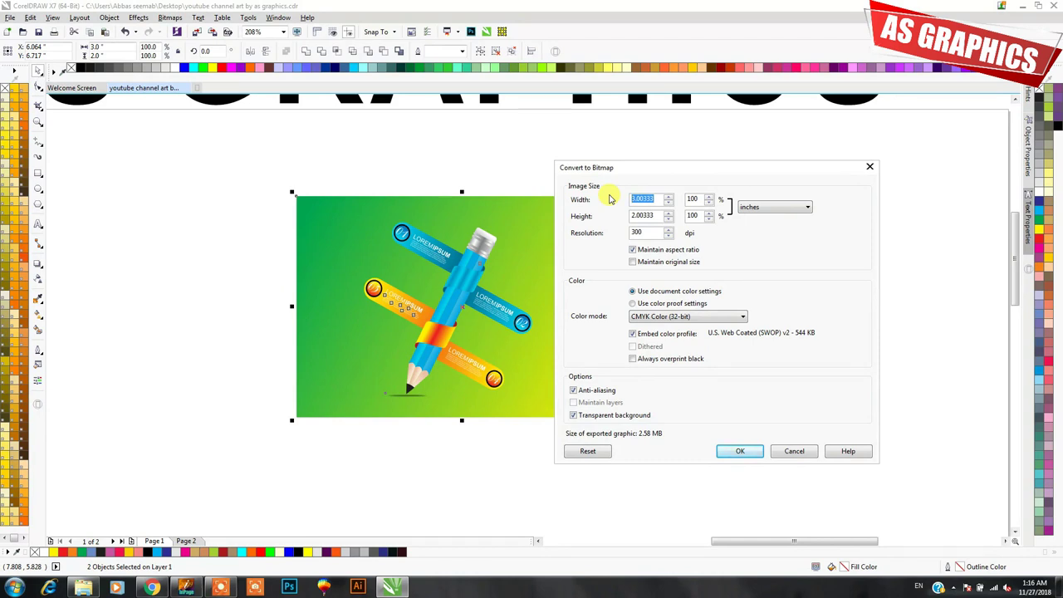
pyautogui.write('34')
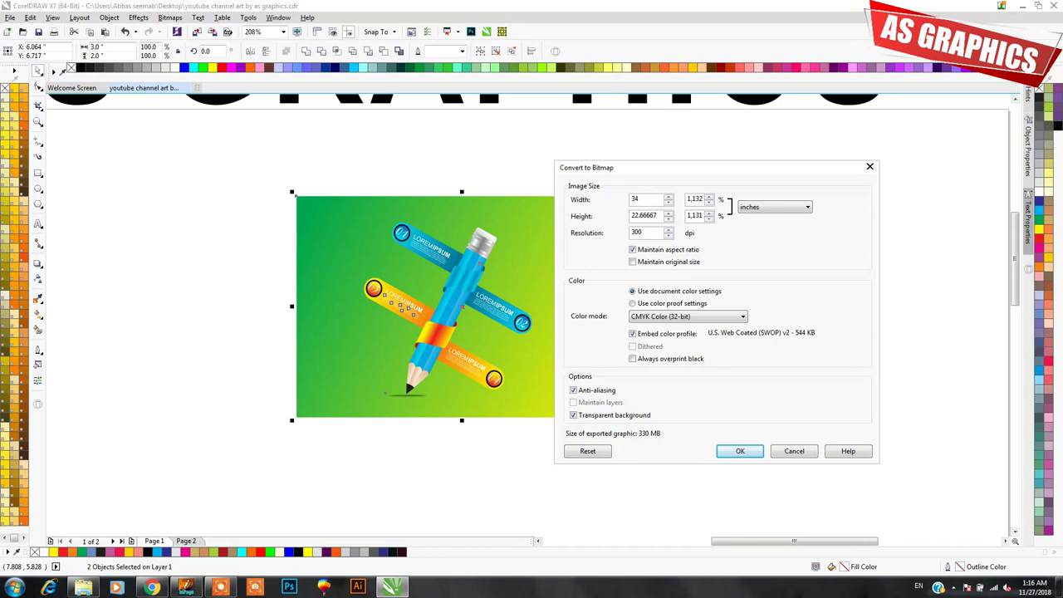
pyautogui.press('BackSpace')
pyautogui.write('6')
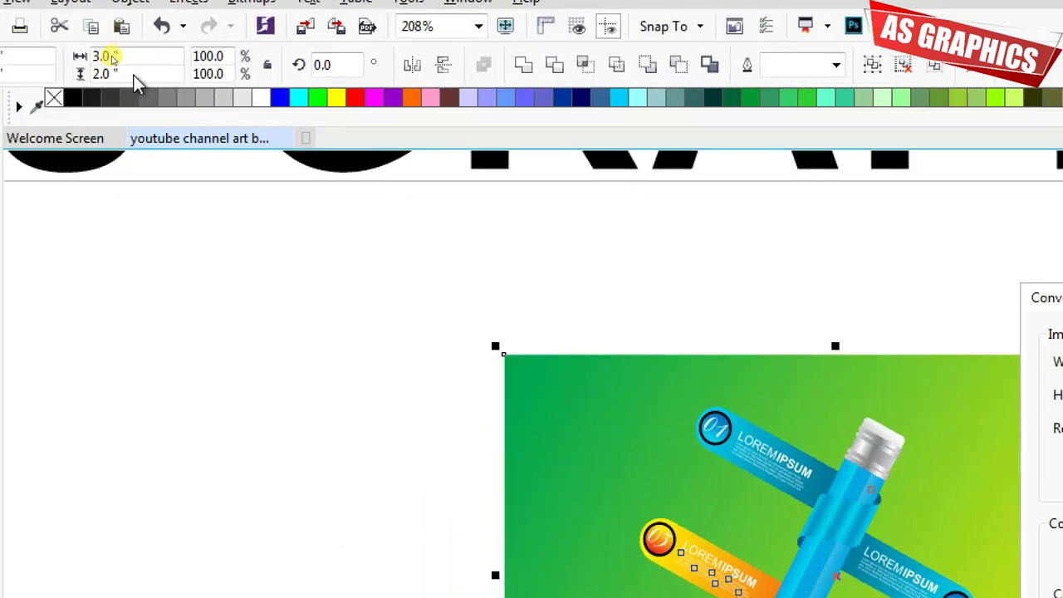
# Change the resolution of the 36-inch-wide bitmap to 600 dpi.
pyautogui.press('F10')
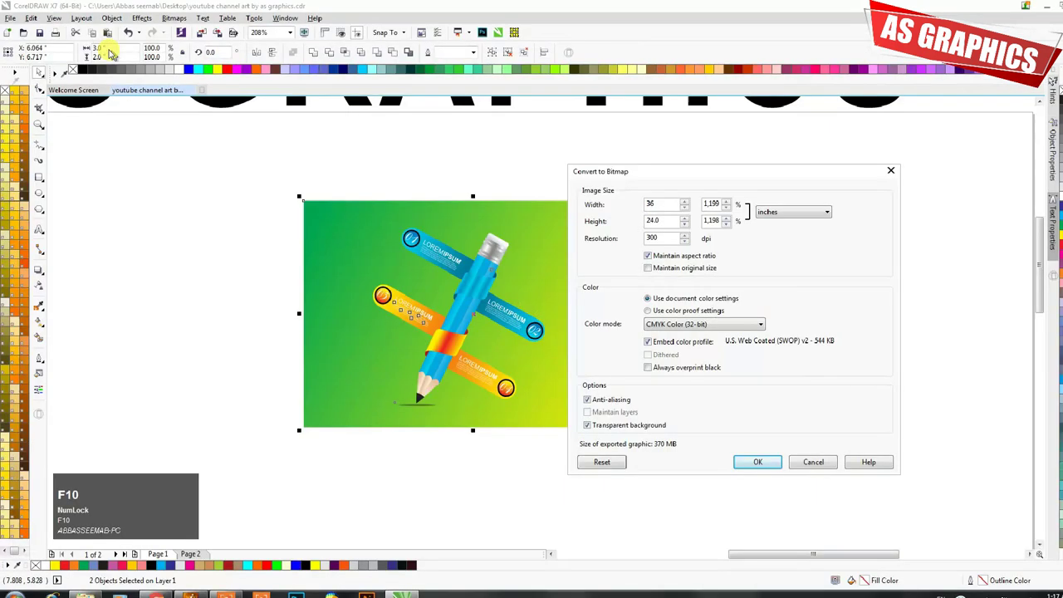
pyautogui.click(658, 206)
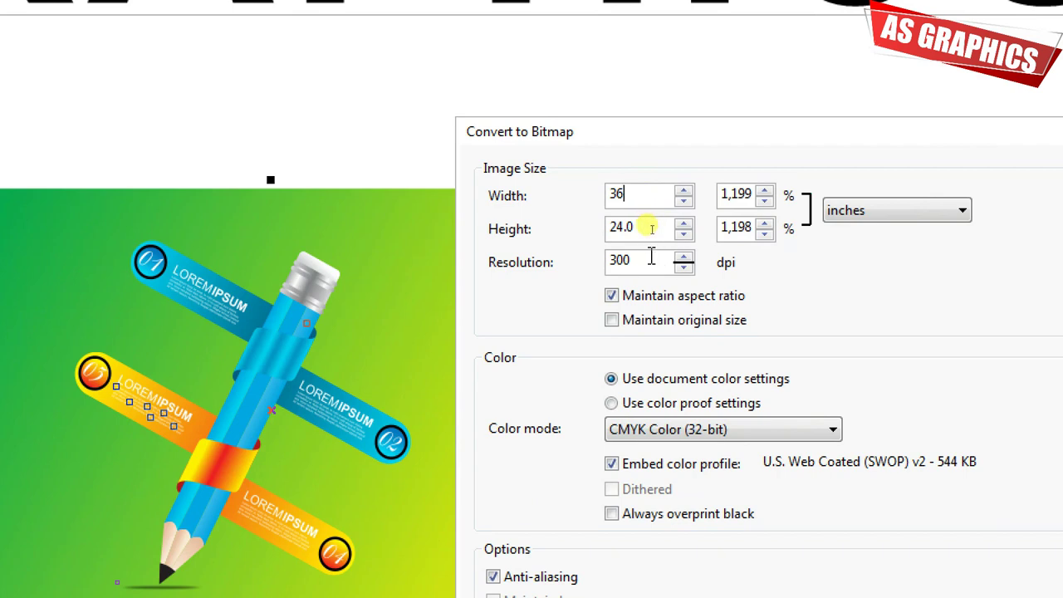
pyautogui.click(652, 231)
pyautogui.press('BackSpace')
pyautogui.click(629, 199)
pyautogui.press('BackSpace')
pyautogui.press('BackSpace')
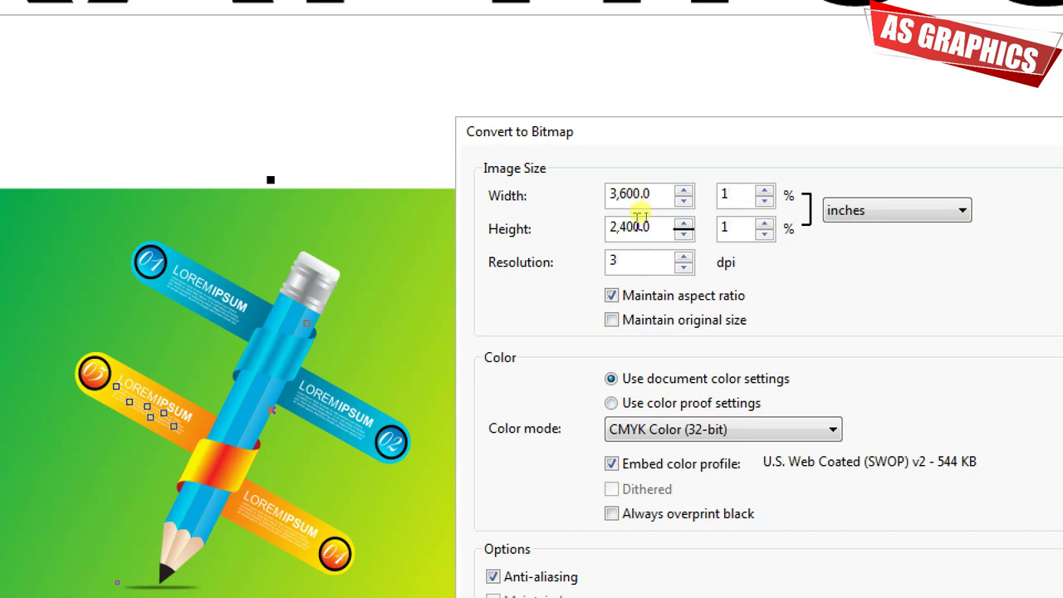
pyautogui.write('600')
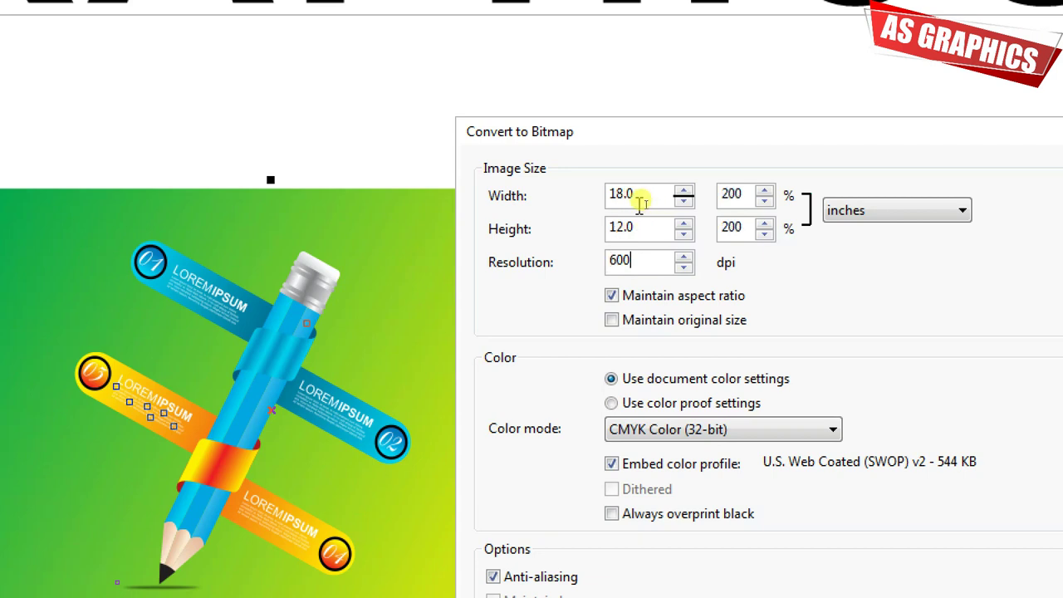
# Return the bitmap resolution to 300 dpi.
pyautogui.press('BackSpace')
pyautogui.press('BackSpace')
pyautogui.press('BackSpace')
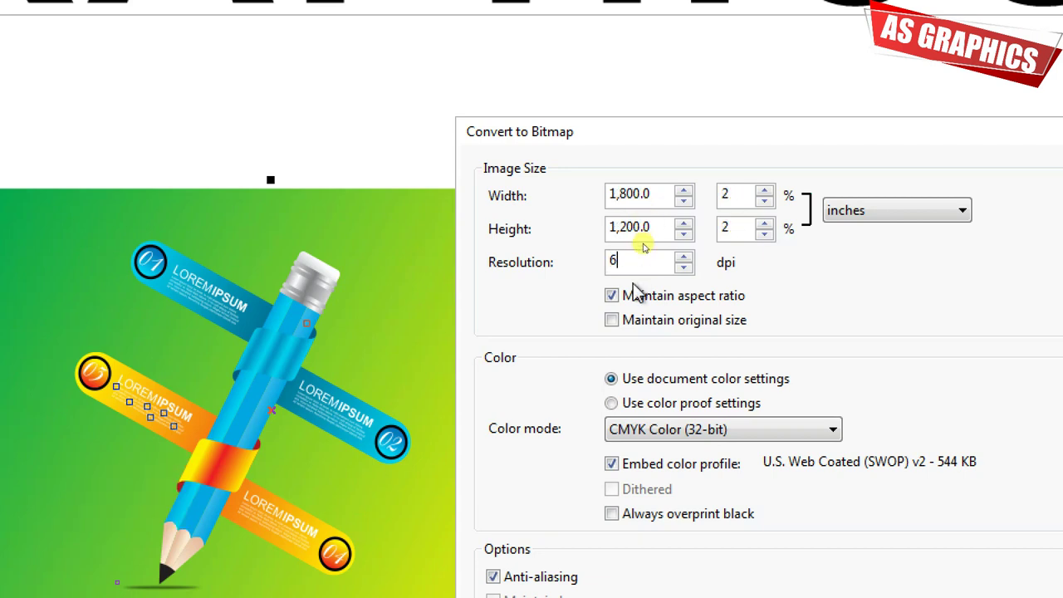
pyautogui.write('300')
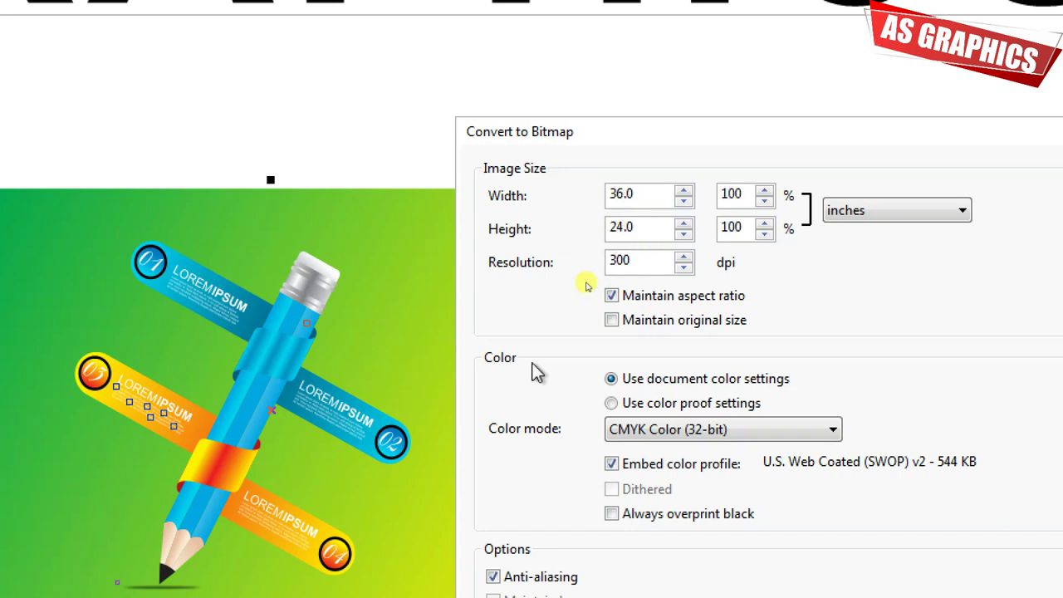
# Set the bitmap width to 3 inches with the aspect ratio maintained.
pyautogui.click(645, 195)
pyautogui.moveTo(646, 194); pyautogui.dragTo(533, 195)
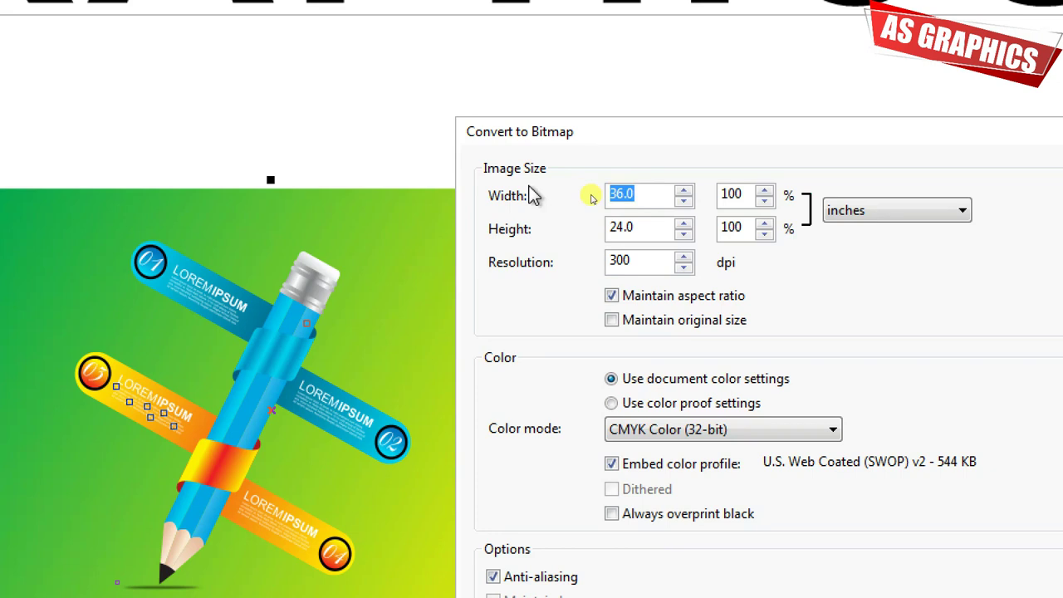
pyautogui.write('3')
pyautogui.press('Tab')
pyautogui.write('2')
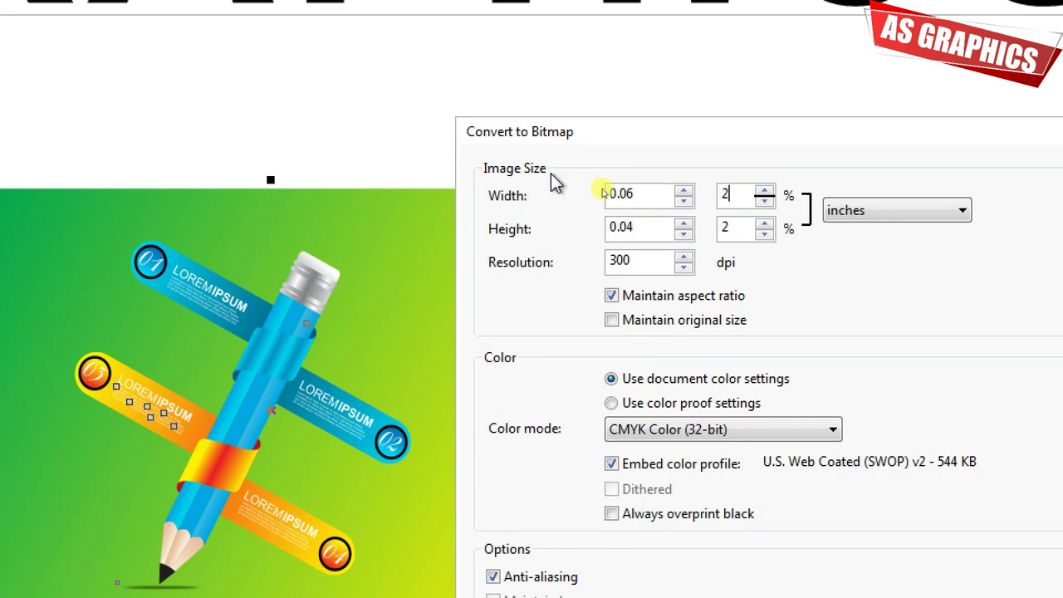
pyautogui.doubleClick(660, 195)
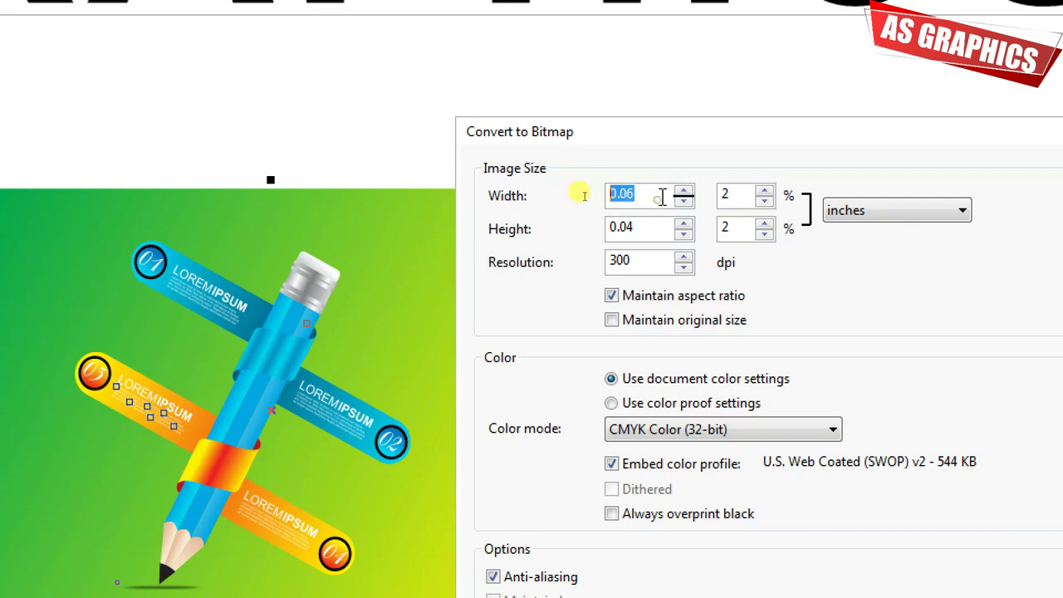
pyautogui.write('3')
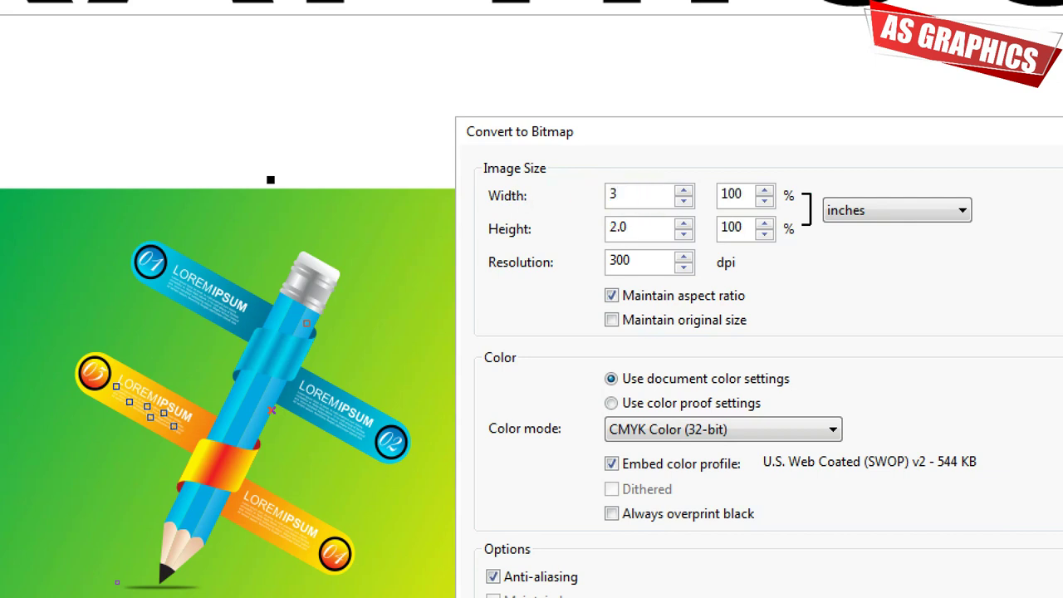
# Set the resolution of the 3-inch-wide bitmap to 600 dpi.
pyautogui.click(634, 261)
pyautogui.doubleClick(634, 261)
pyautogui.write('600')
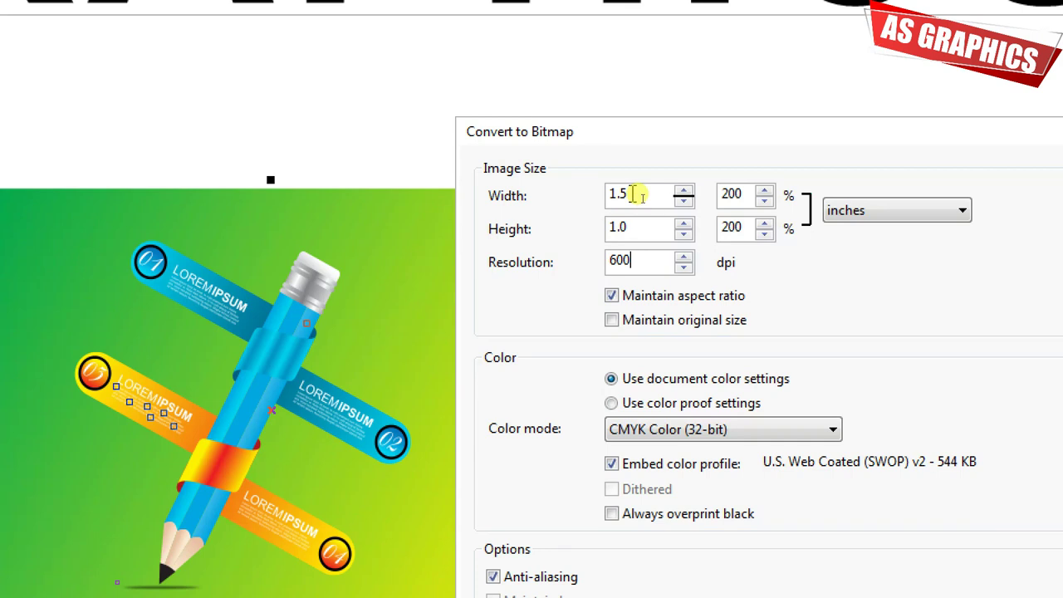
pyautogui.click(644, 261)
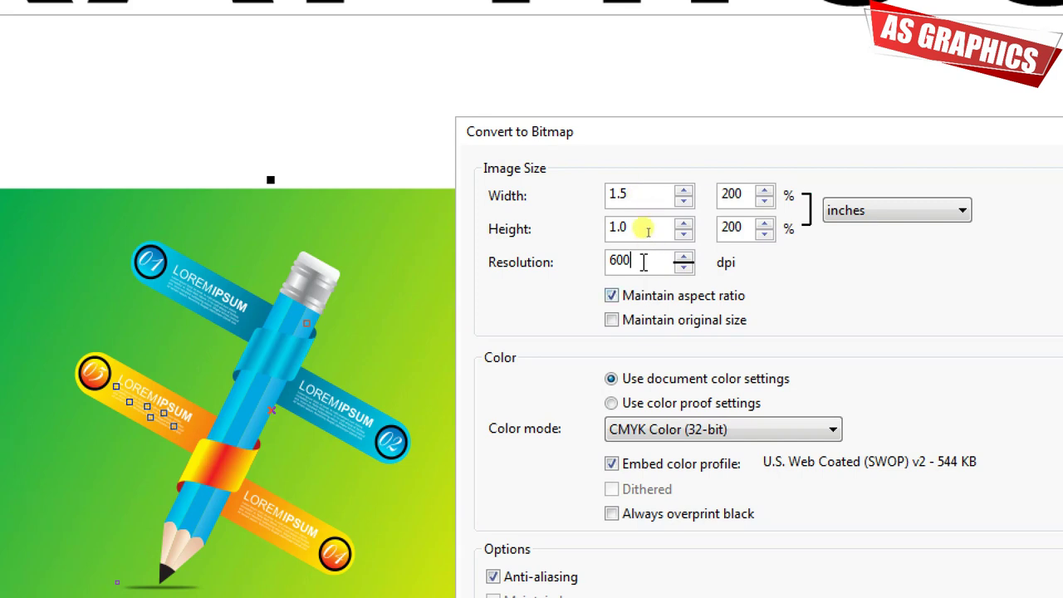
# Replace the bitmap resolution with 1 dpi and set the width to 36 inches.
pyautogui.write('6')
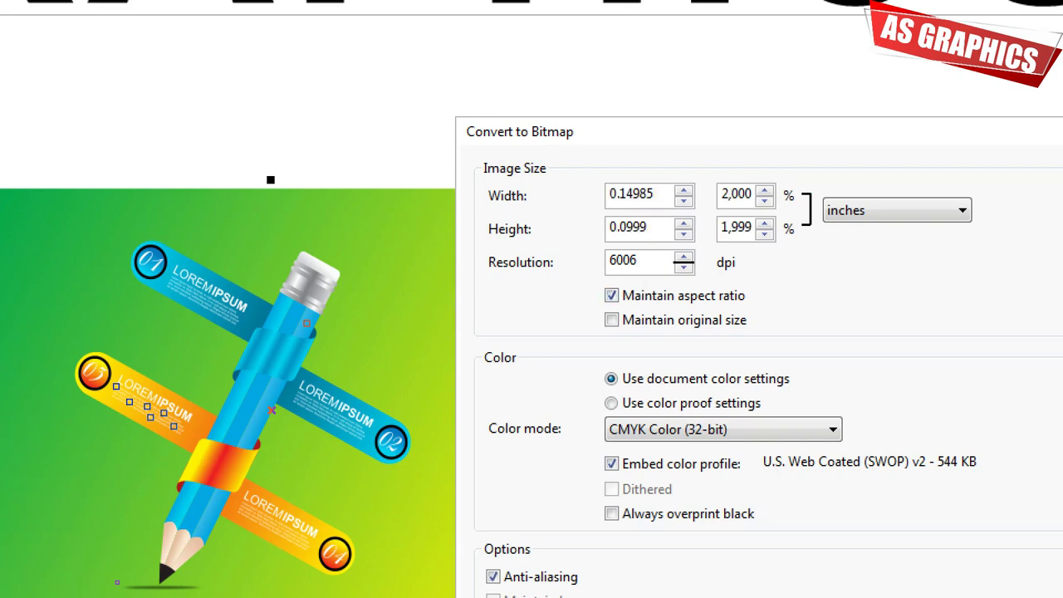
pyautogui.press('BackSpace')
pyautogui.press('BackSpace')
pyautogui.press('BackSpace')
pyautogui.press('BackSpace')
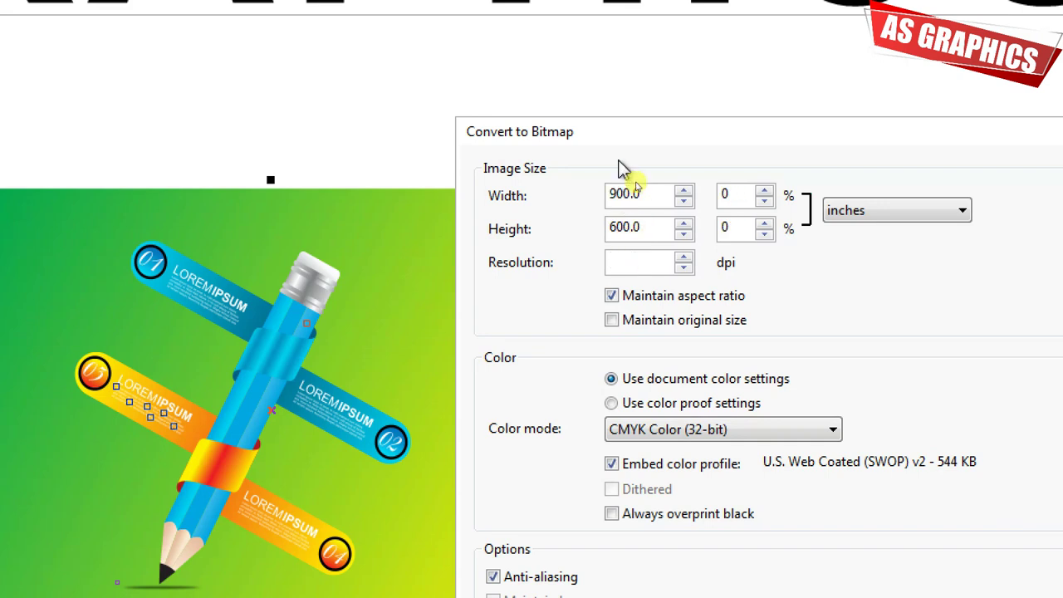
pyautogui.write('1')
pyautogui.moveTo(641, 193); pyautogui.dragTo(553, 193)
pyautogui.write('36')
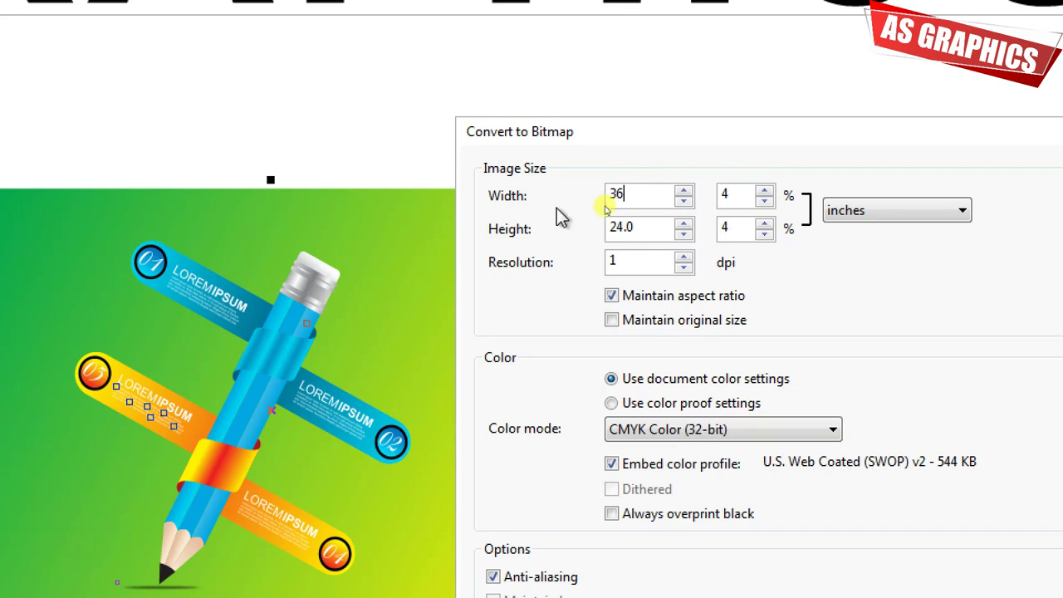
# Set the bitmap resolution to 300 dpi and enter a width of 36 inches again.
pyautogui.moveTo(618, 263); pyautogui.dragTo(593, 262)
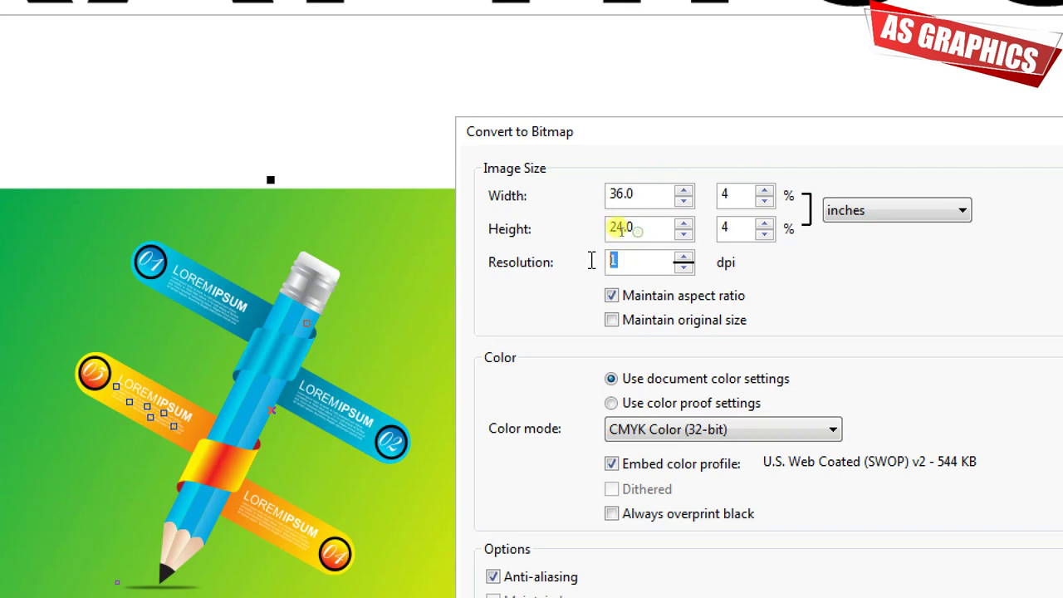
pyautogui.write('300')
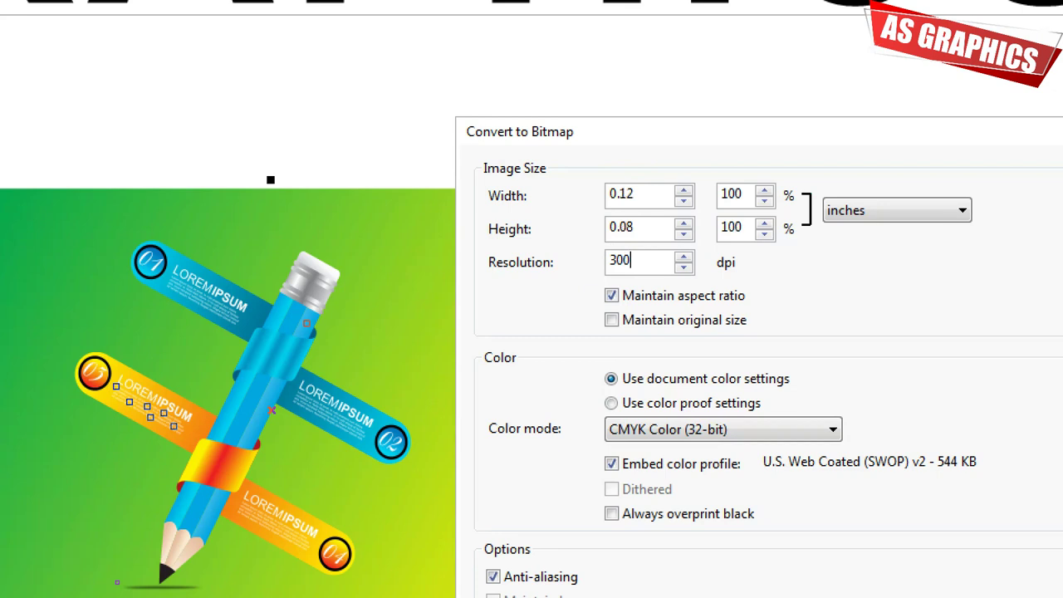
pyautogui.moveTo(656, 195); pyautogui.dragTo(598, 196)
pyautogui.write('6')
pyautogui.press('BackSpace')
pyautogui.write('36')
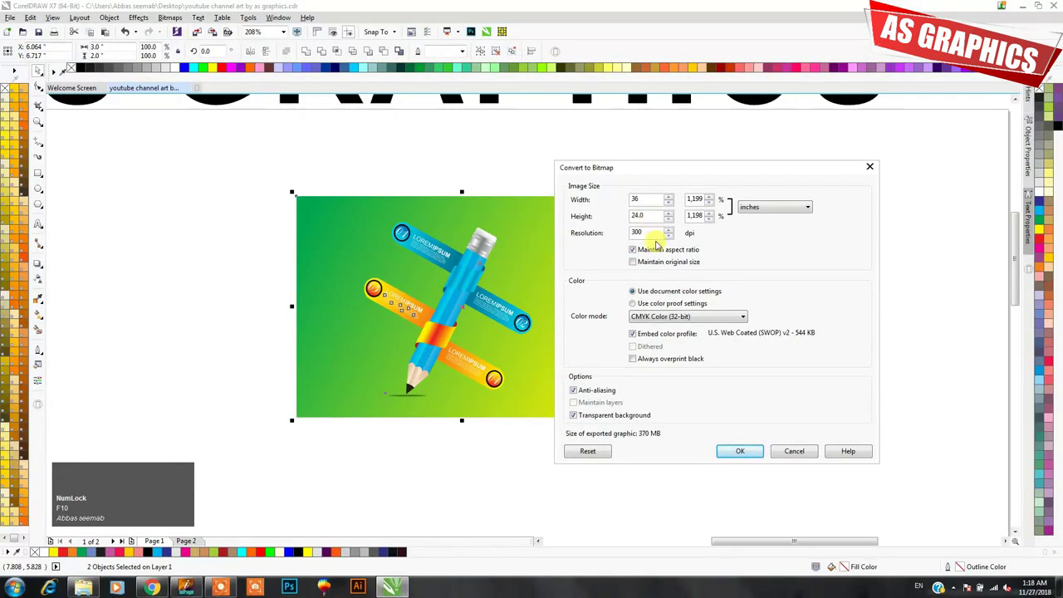
# Commit the 36-inch bitmap width and choose CMYK Color (32-bit) as the color mode.
pyautogui.press('Tab')
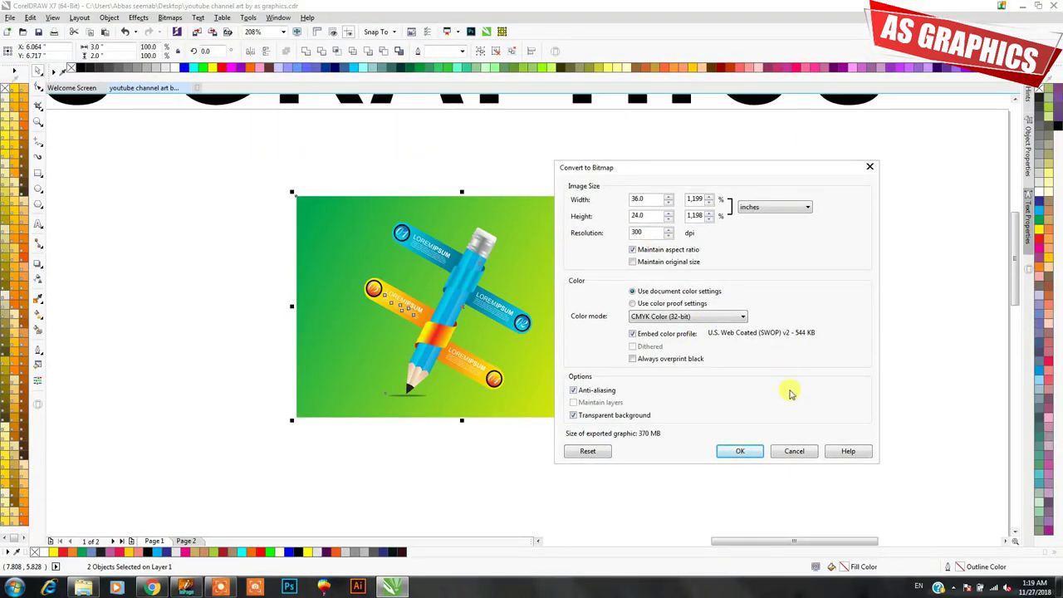
pyautogui.doubleClick(640, 235)
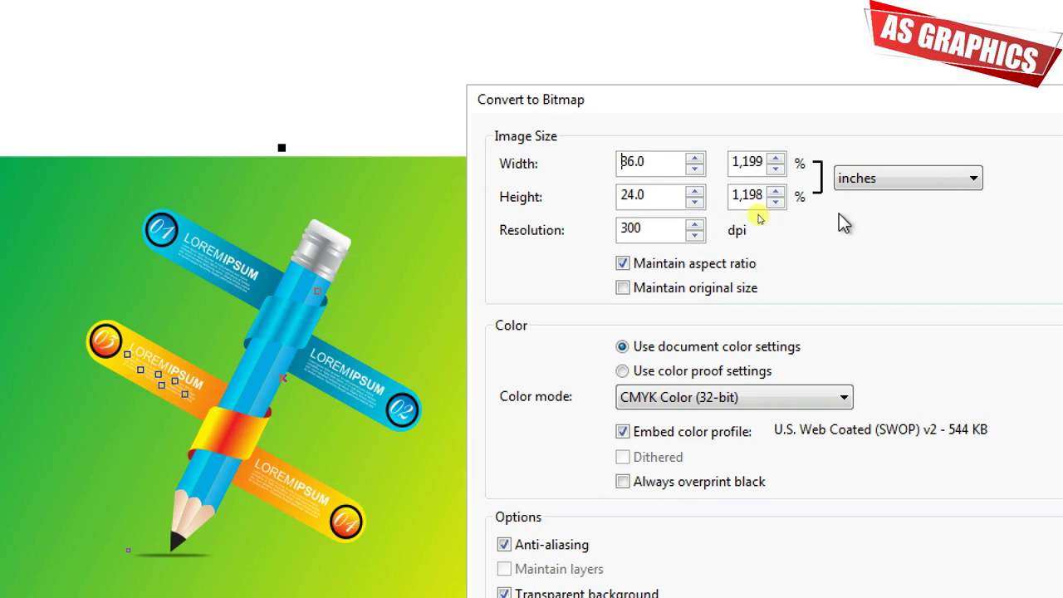
pyautogui.click(624, 264)
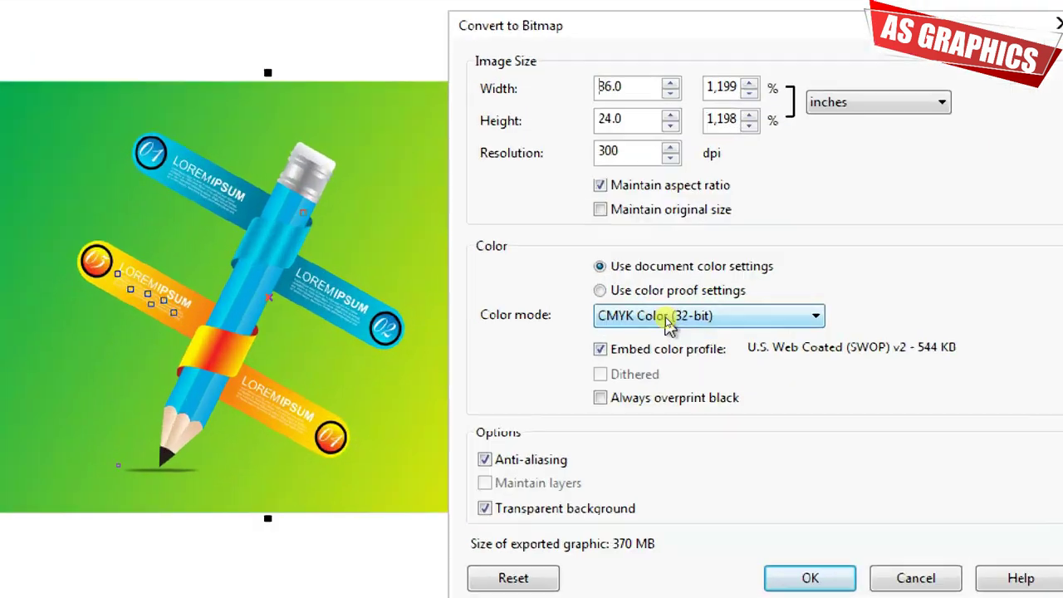
pyautogui.click(764, 322)
pyautogui.click(764, 323)
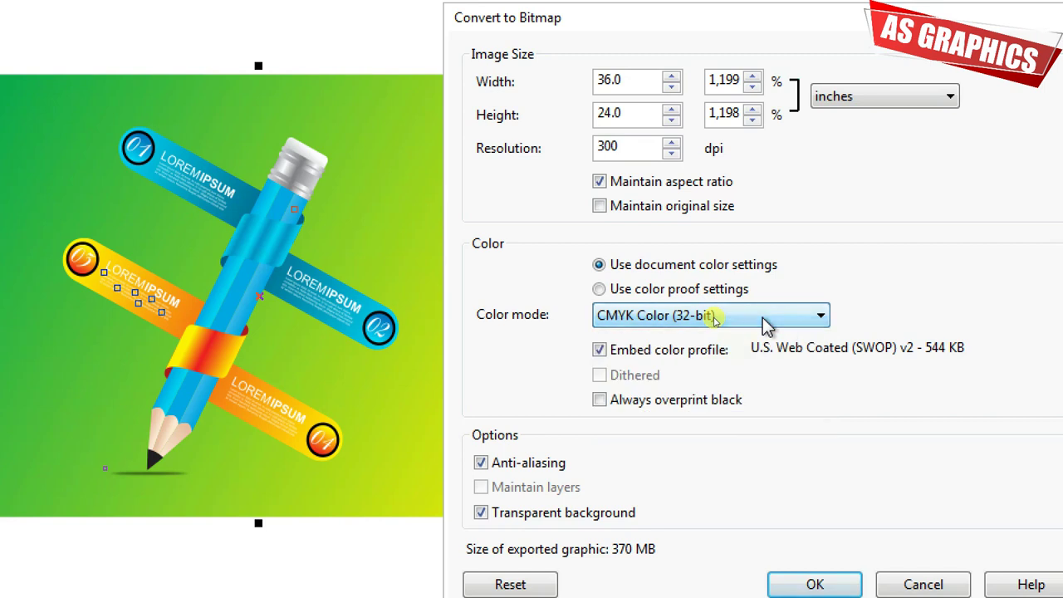
pyautogui.click(762, 318)
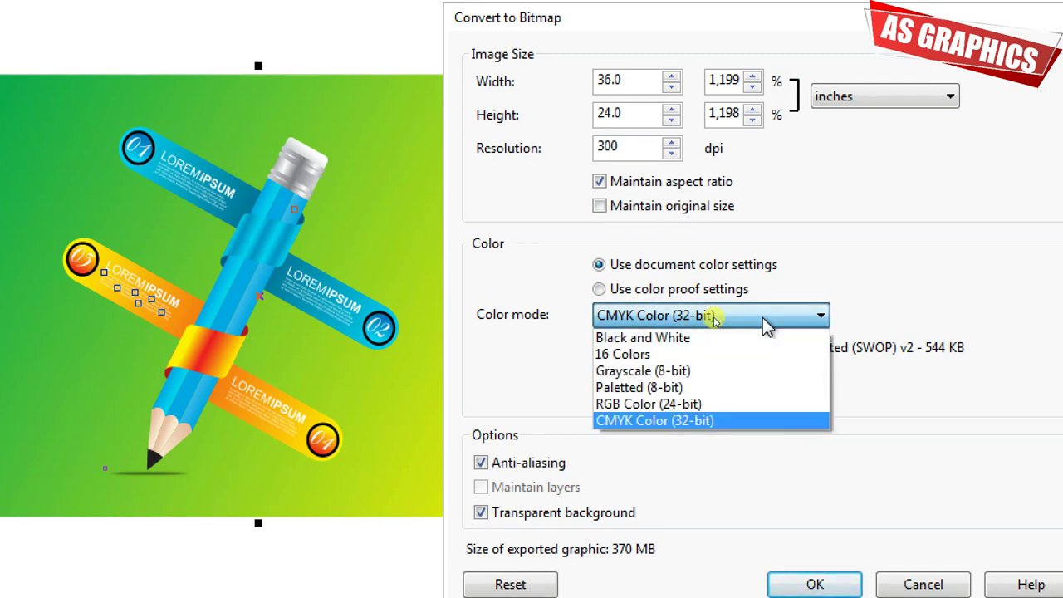
pyautogui.click(636, 421)
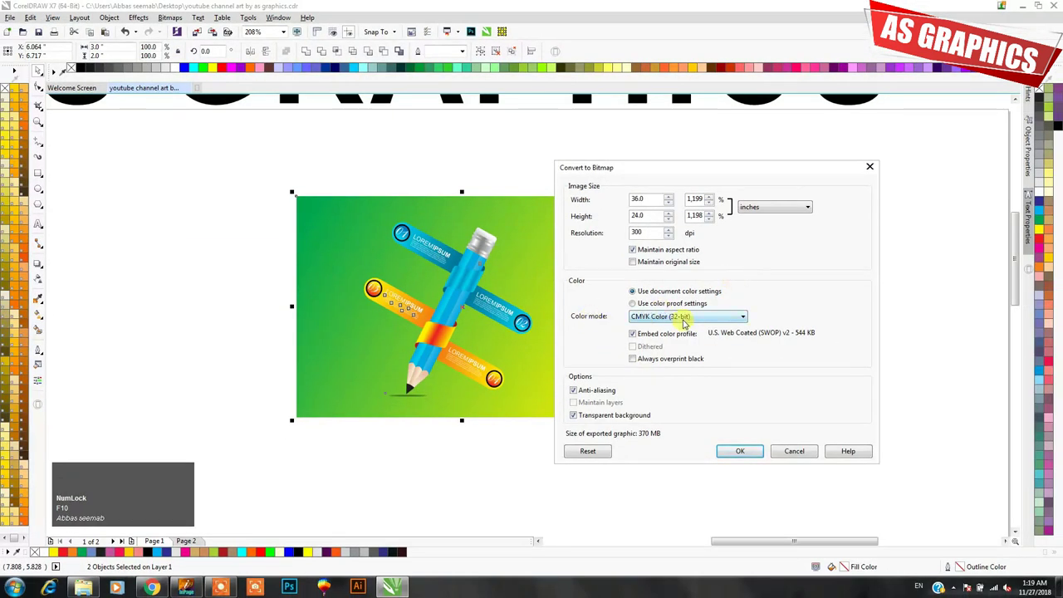
# Run the TIFF export of the pencil artwork with anti-aliasing and a transparent background.
pyautogui.click(574, 388)
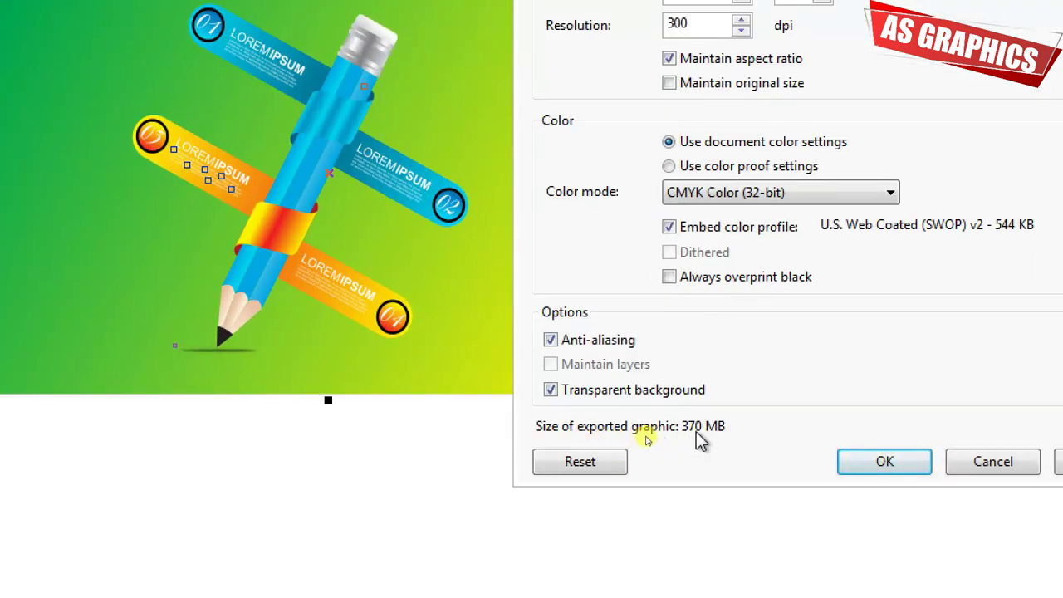
pyautogui.press('F10')
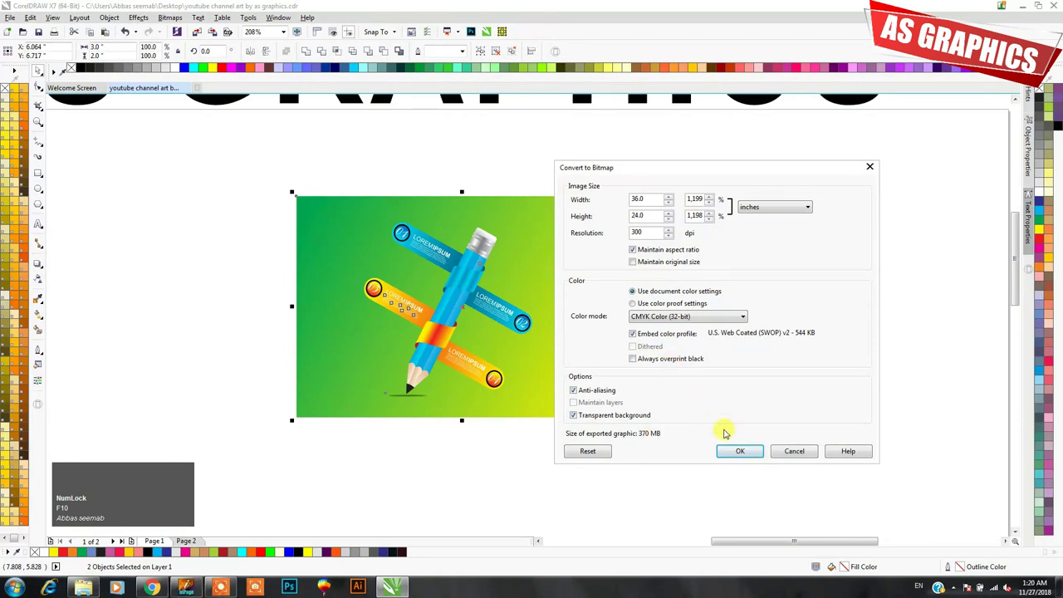
pyautogui.doubleClick(647, 233)
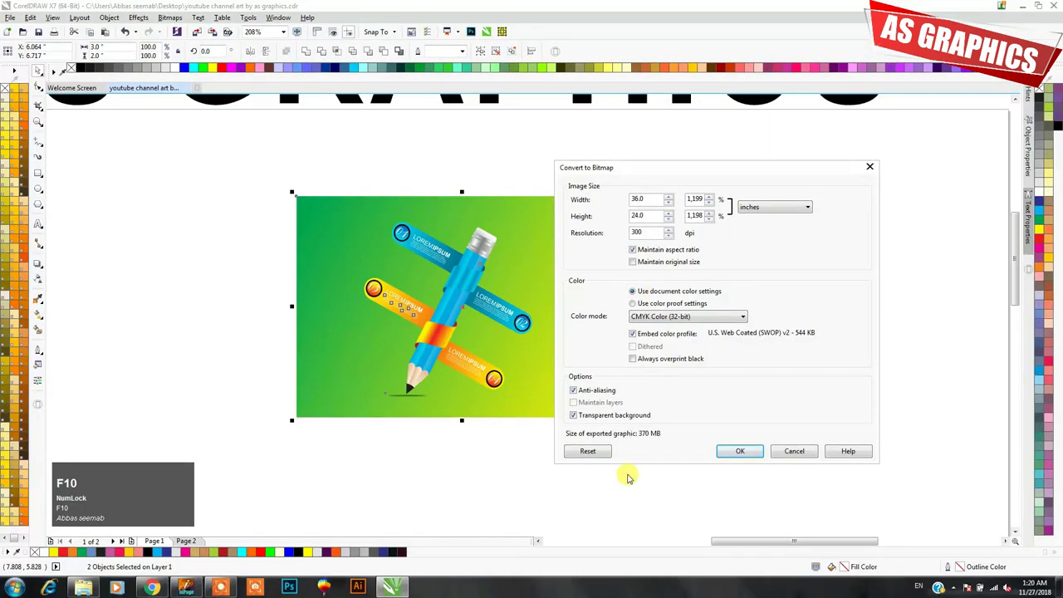
pyautogui.click(739, 453)
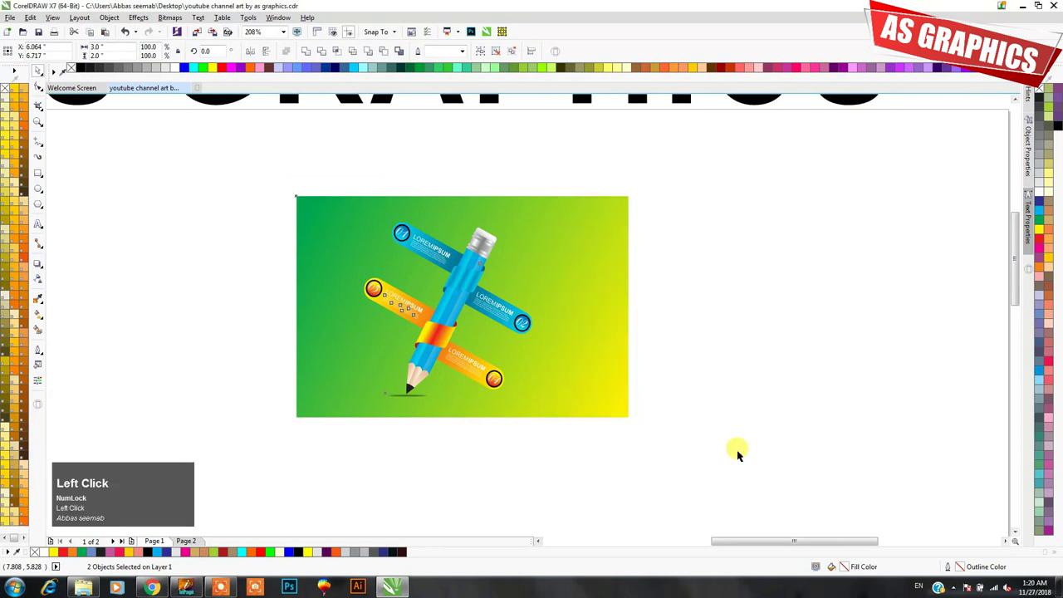
# Minimize CorelDRAW and the browser, and locate the exported TIFF on the desktop.
pyautogui.click(1022, 5)
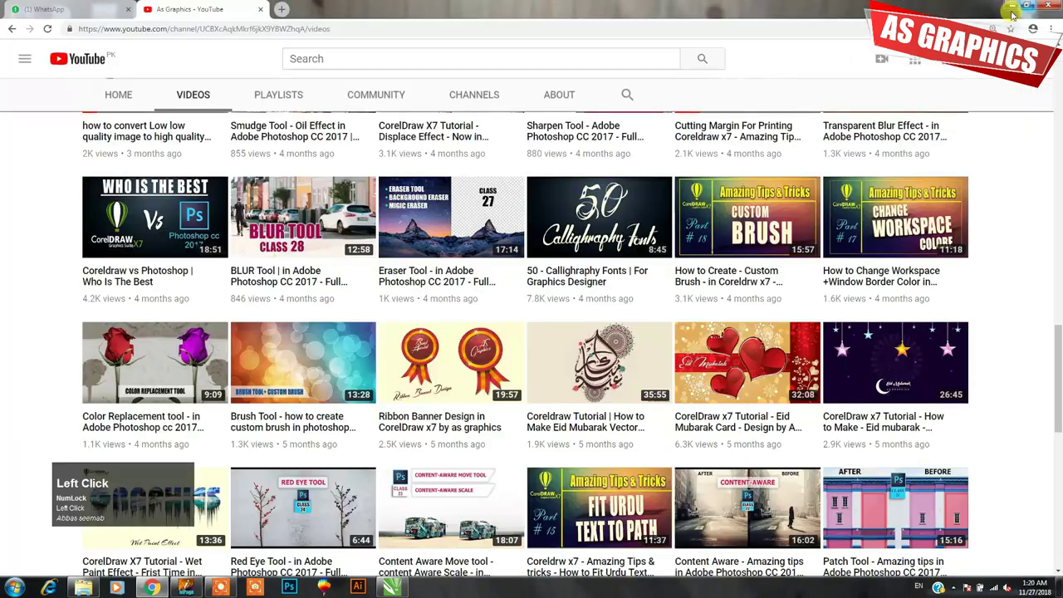
pyautogui.click(1026, 6)
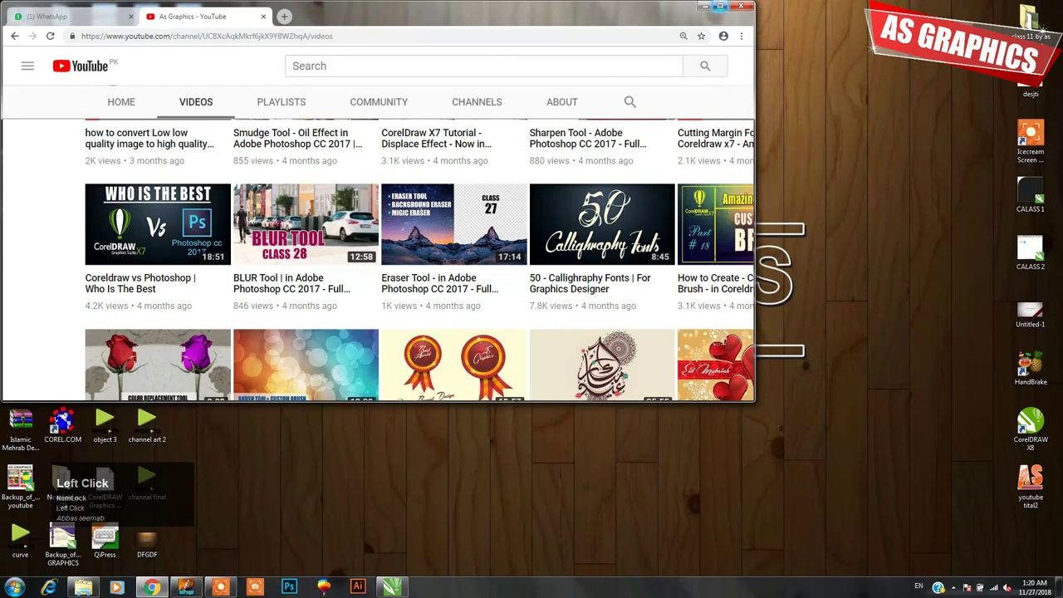
pyautogui.click(705, 7)
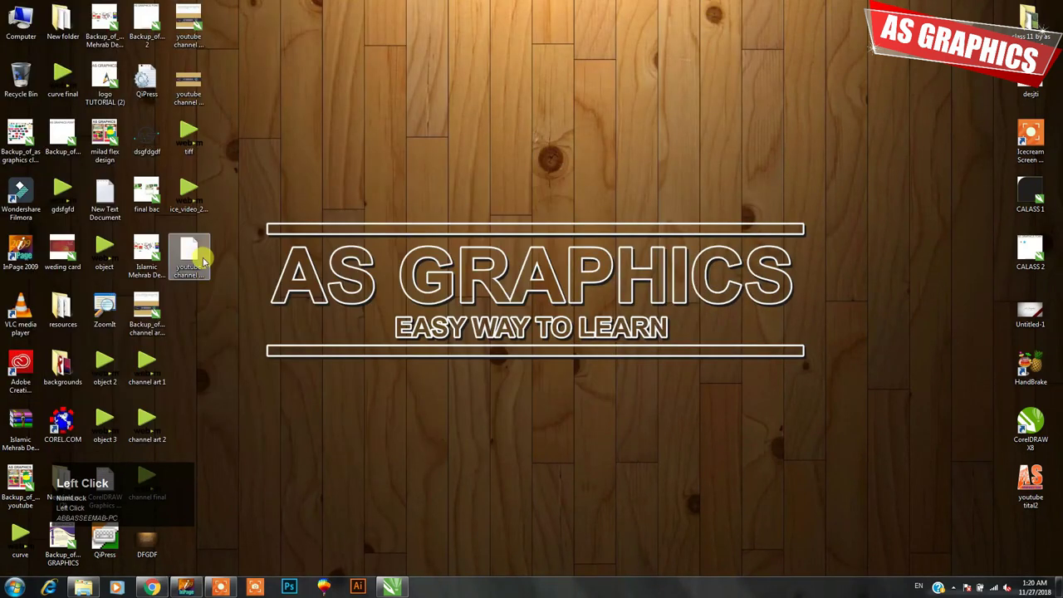
pyautogui.press('F10')
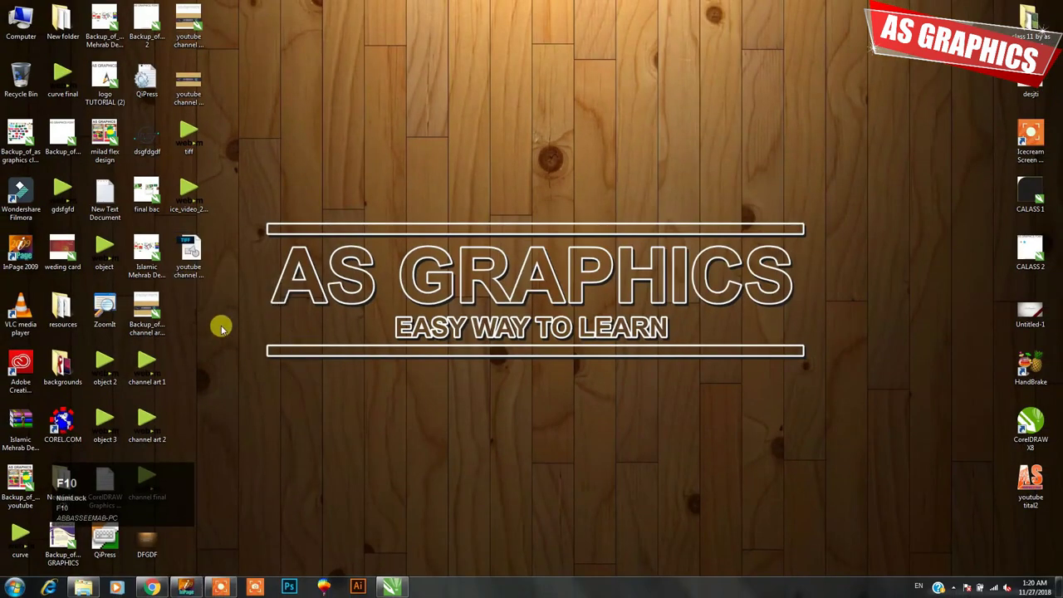
pyautogui.click(194, 264)
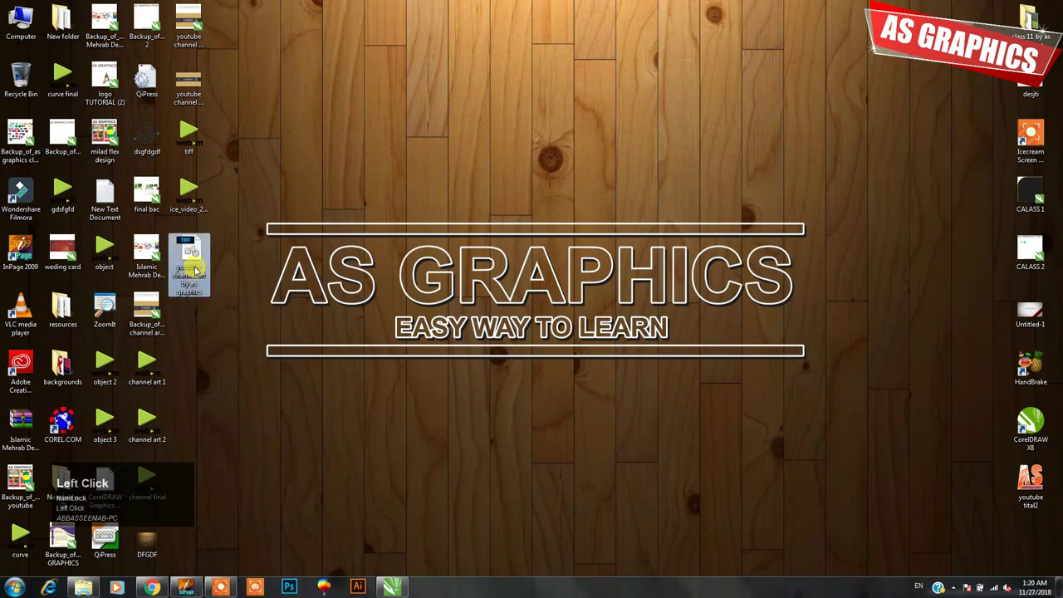
pyautogui.rightClick(190, 250)
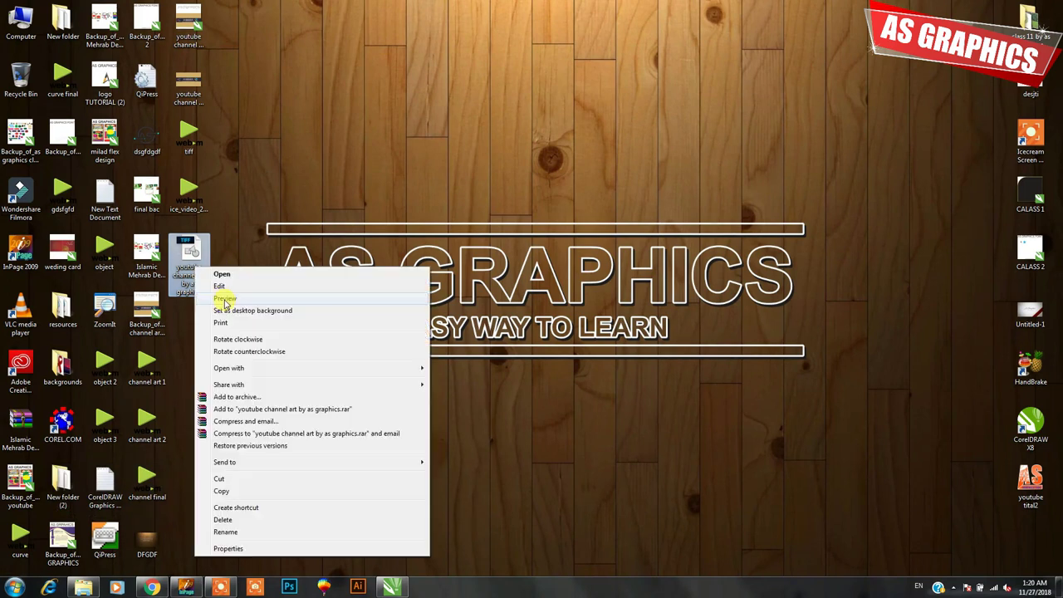
pyautogui.click(644, 481)
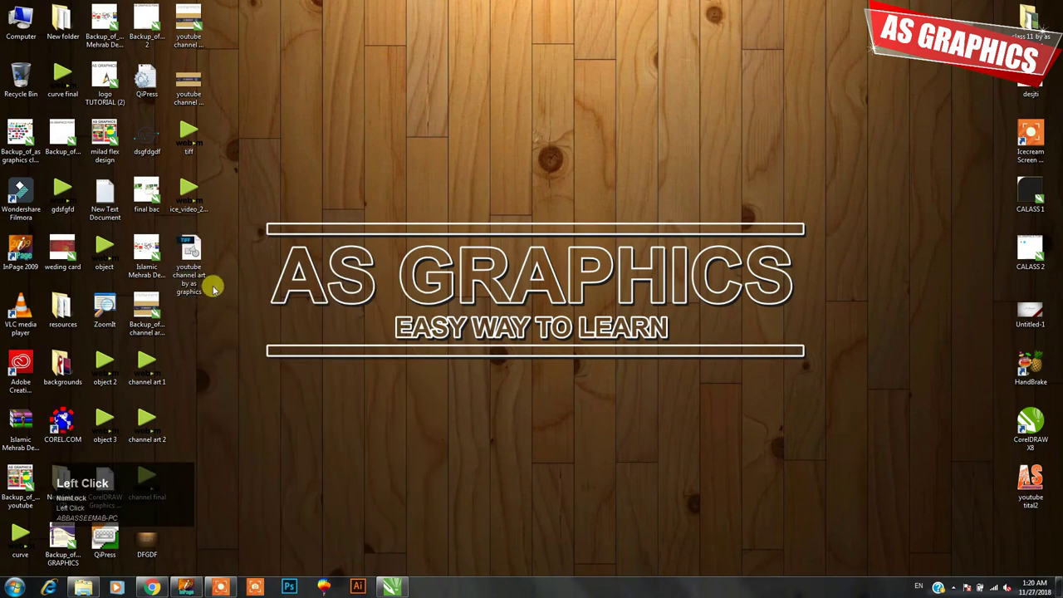
# View the existing channel art image from the desktop, close it, and preview the exported TIFF.
pyautogui.click(390, 587)
pyautogui.click(390, 587)
pyautogui.rightClick(185, 242)
pyautogui.click(267, 226)
pyautogui.moveTo(189, 265); pyautogui.dragTo(199, 84)
pyautogui.doubleClick(206, 90)
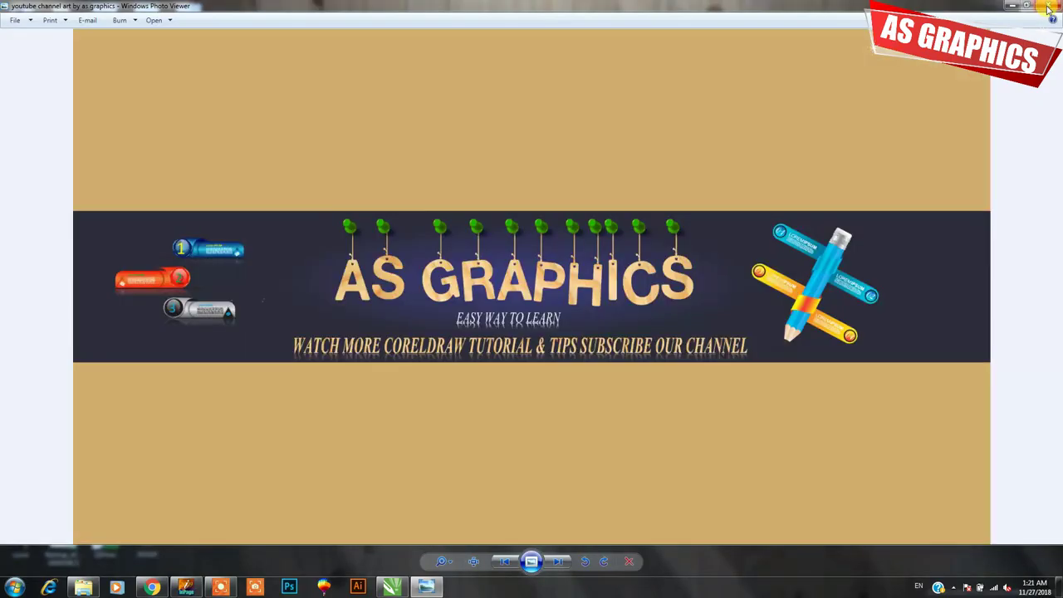
pyautogui.click(816, 112)
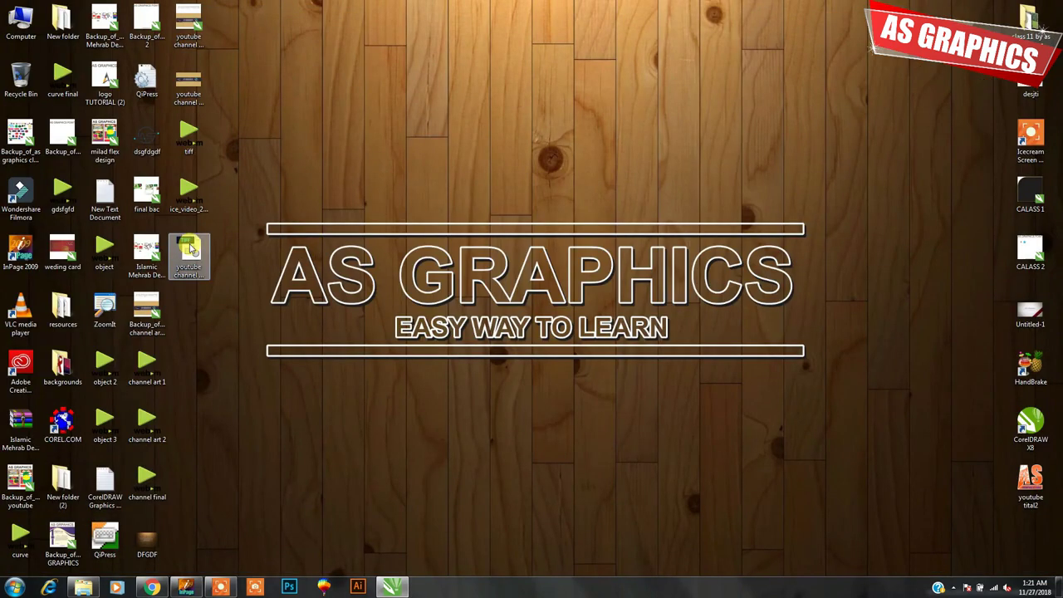
pyautogui.rightClick(191, 247)
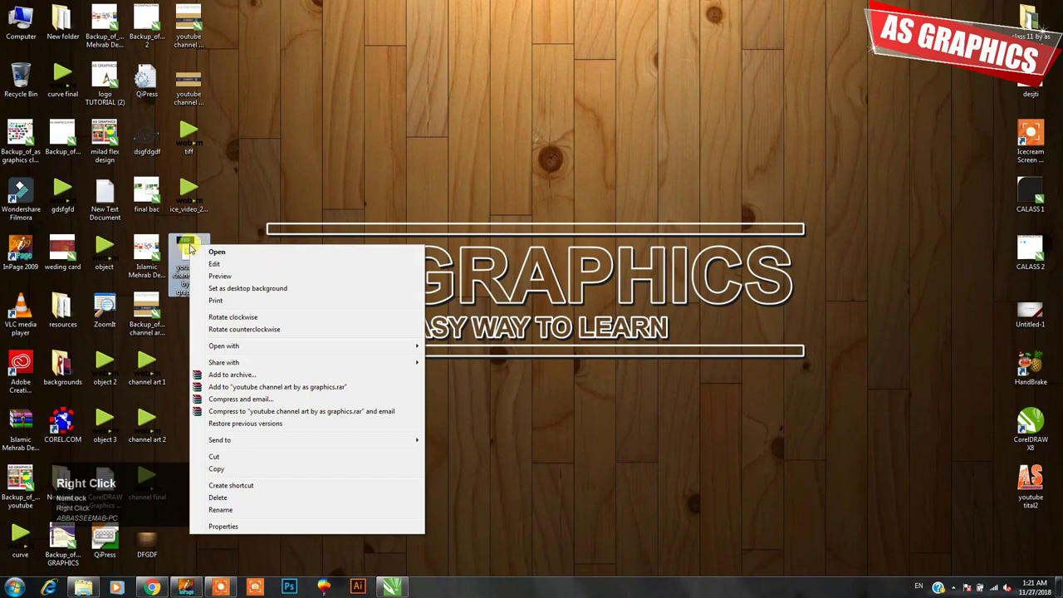
pyautogui.click(220, 276)
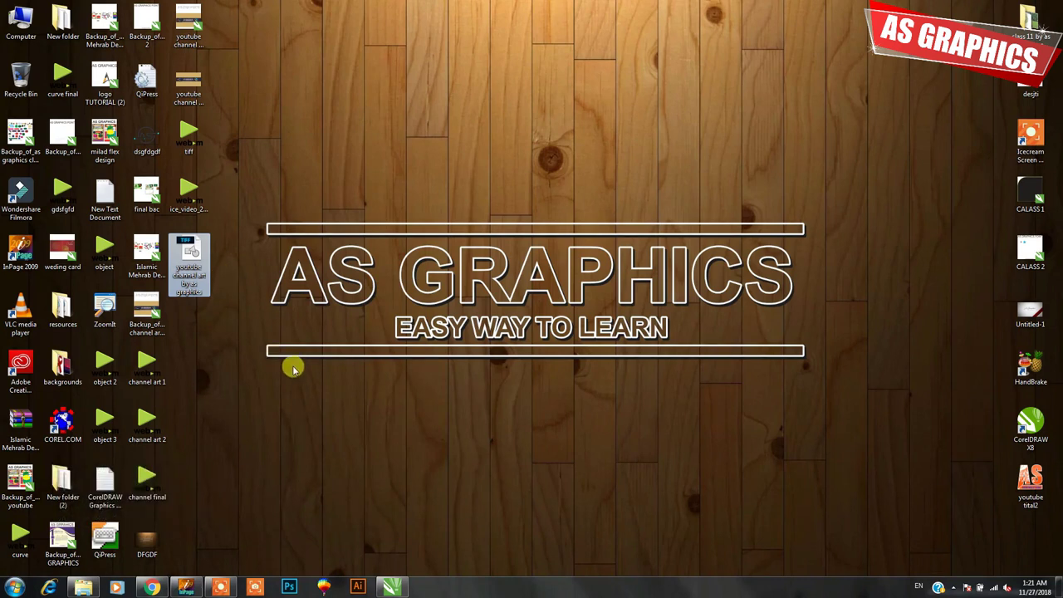
# Switch to Photoshop and open the exported file youtube channel art by as graphics.tif.
pyautogui.click(392, 586)
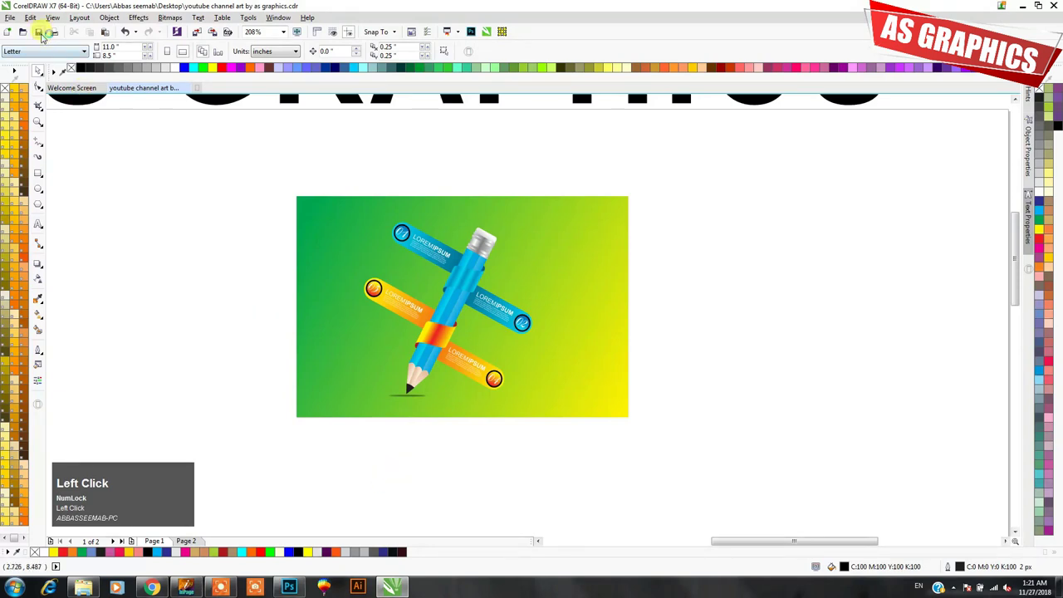
pyautogui.click(1021, 7)
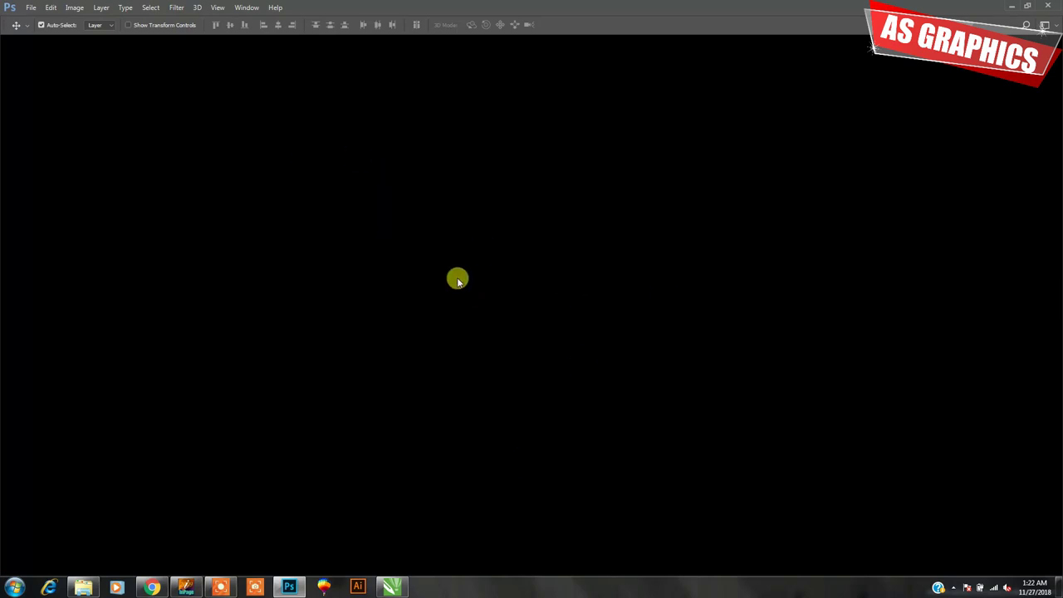
pyautogui.press('ctrl')
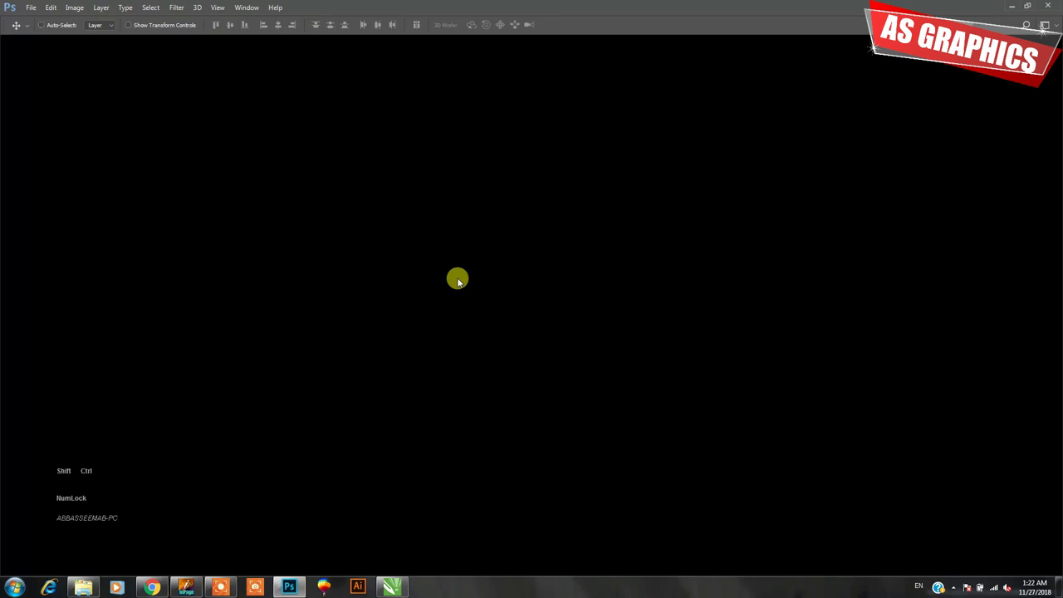
pyautogui.click(528, 344)
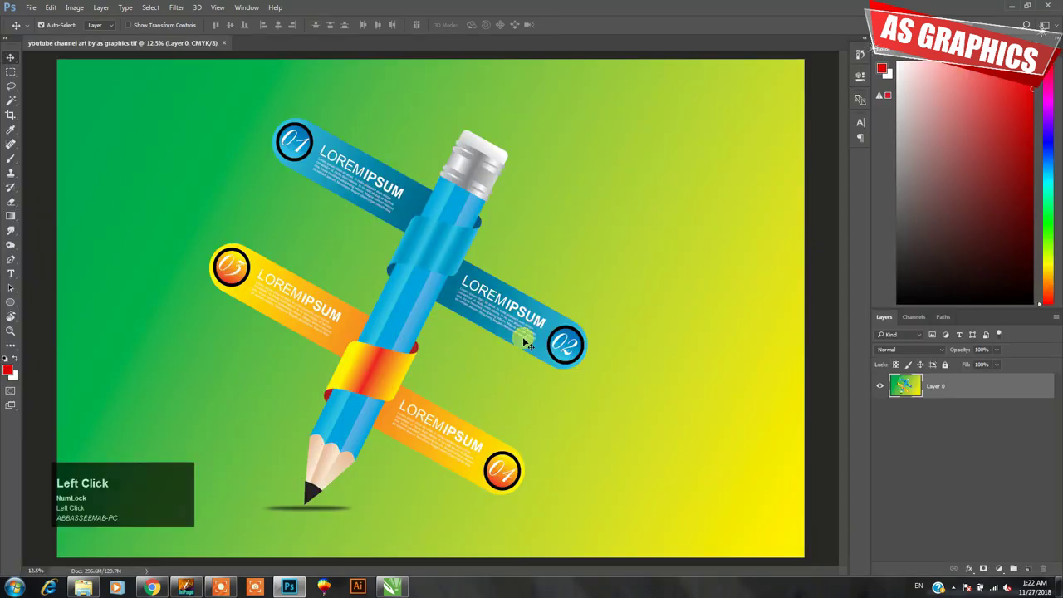
# Examine the sharpness of the pencil and banner text in the TIFF close up, and fit the whole image on screen again.
pyautogui.click(432, 220)
pyautogui.scroll(1, 424, 245)
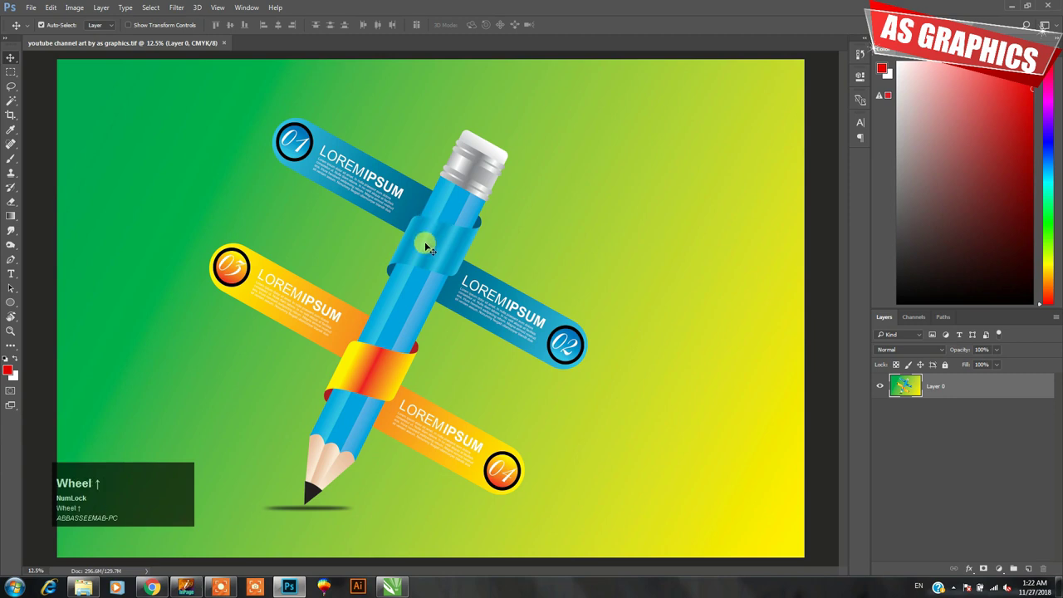
pyautogui.hotkey('ctrl', 'space')
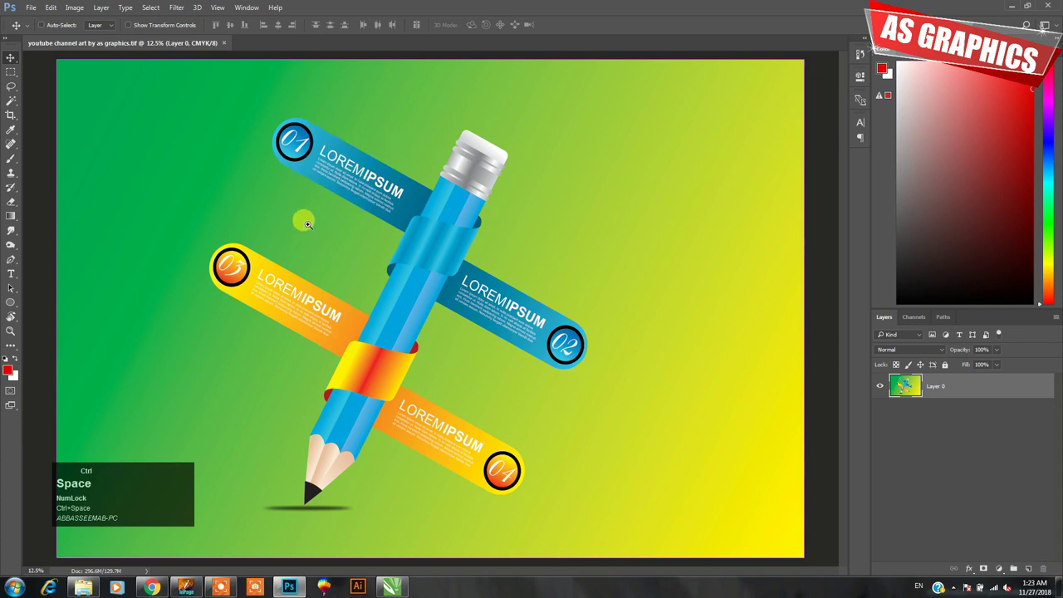
pyautogui.moveTo(274, 264); pyautogui.dragTo(324, 307)
pyautogui.moveTo(504, 290); pyautogui.dragTo(379, 166)
pyautogui.moveTo(451, 290); pyautogui.dragTo(448, 224)
pyautogui.press('Tab')
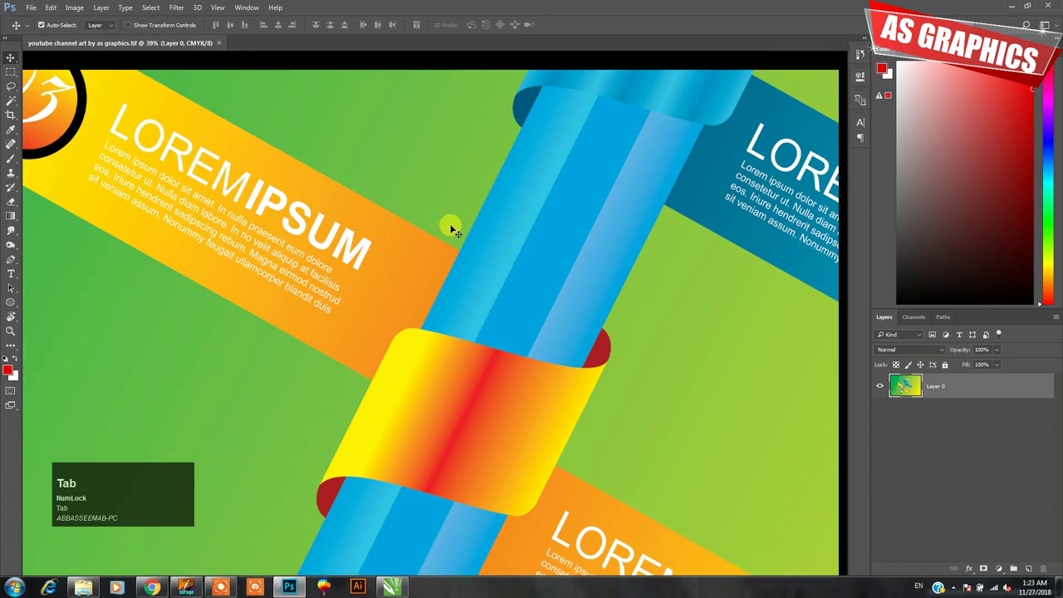
pyautogui.moveTo(646, 299); pyautogui.dragTo(639, 221)
pyautogui.hotkey('ctrl', '0')
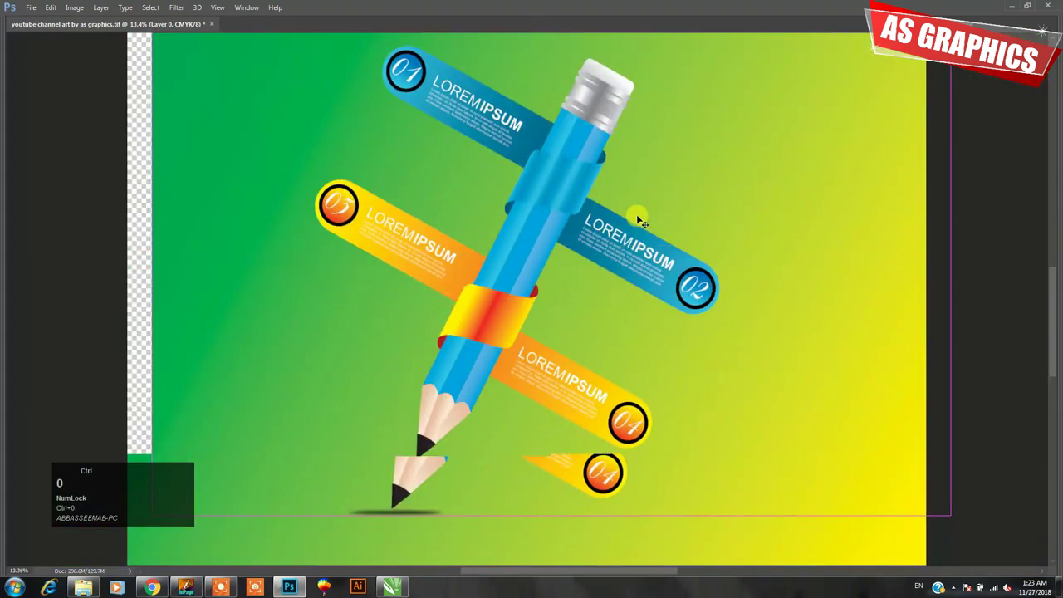
pyautogui.press('Tab')
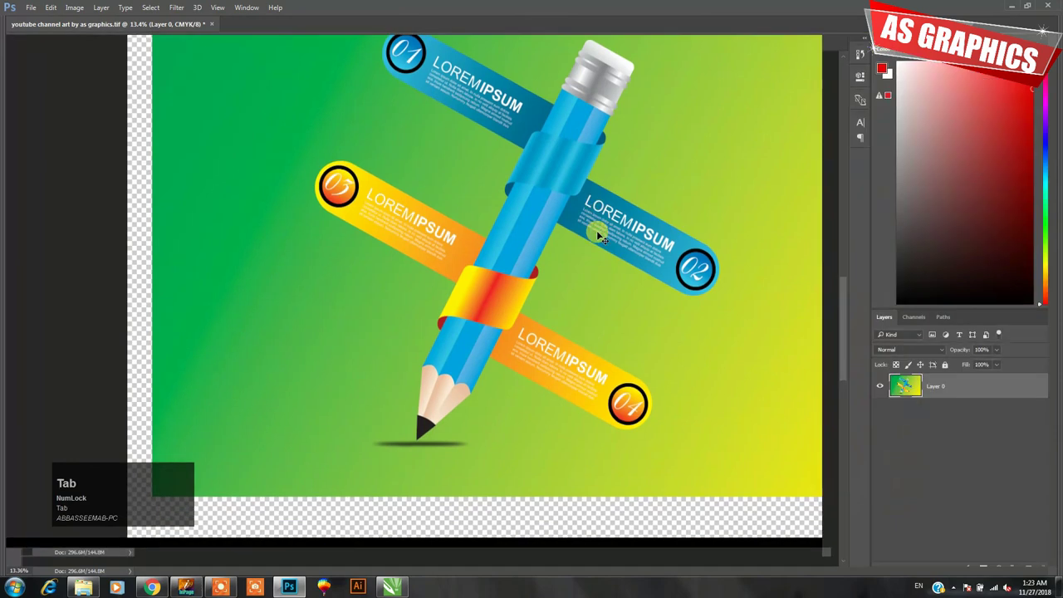
# Switch to CorelDRAW and export the selected artwork to the desktop as a JPG - JPEG Bitmaps file named dsfsdgdg.
pyautogui.click(392, 587)
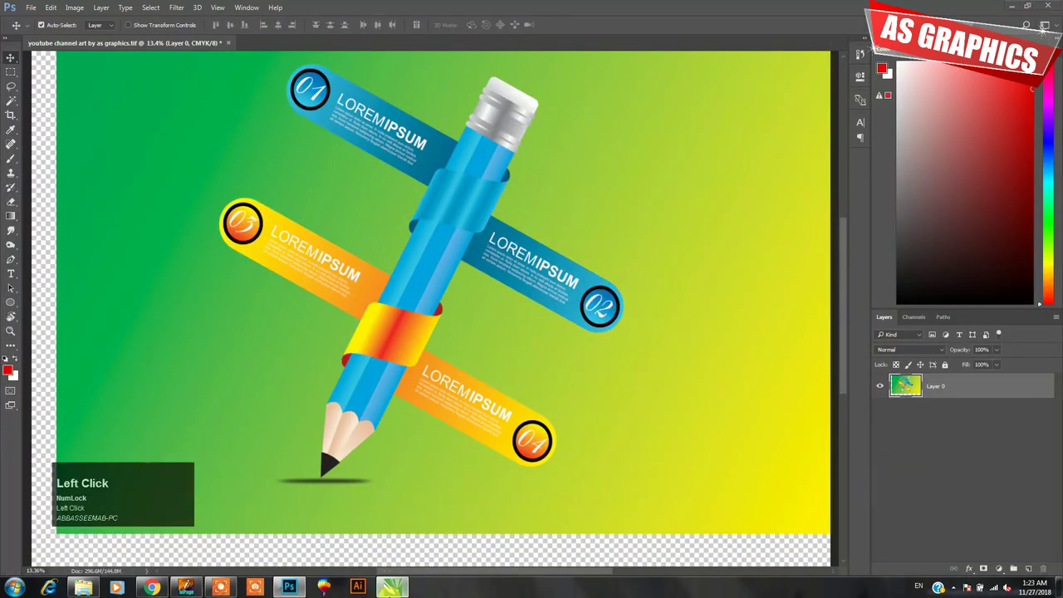
pyautogui.moveTo(731, 475)
pyautogui.mouseDown()
pyautogui.moveTo(339, 183)
pyautogui.moveTo(247, 169)
pyautogui.mouseUp()
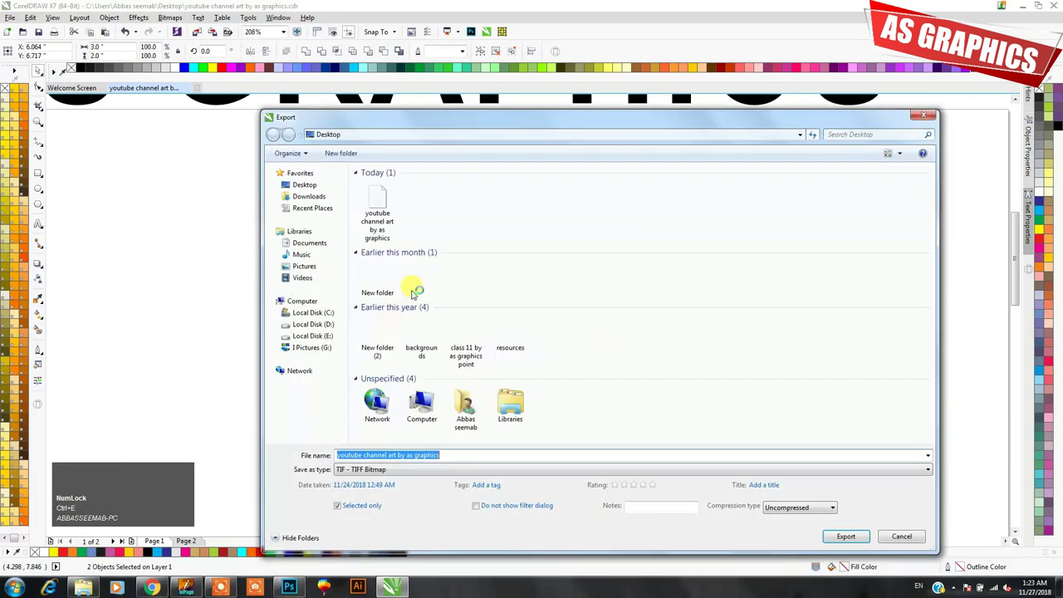
pyautogui.click(379, 470)
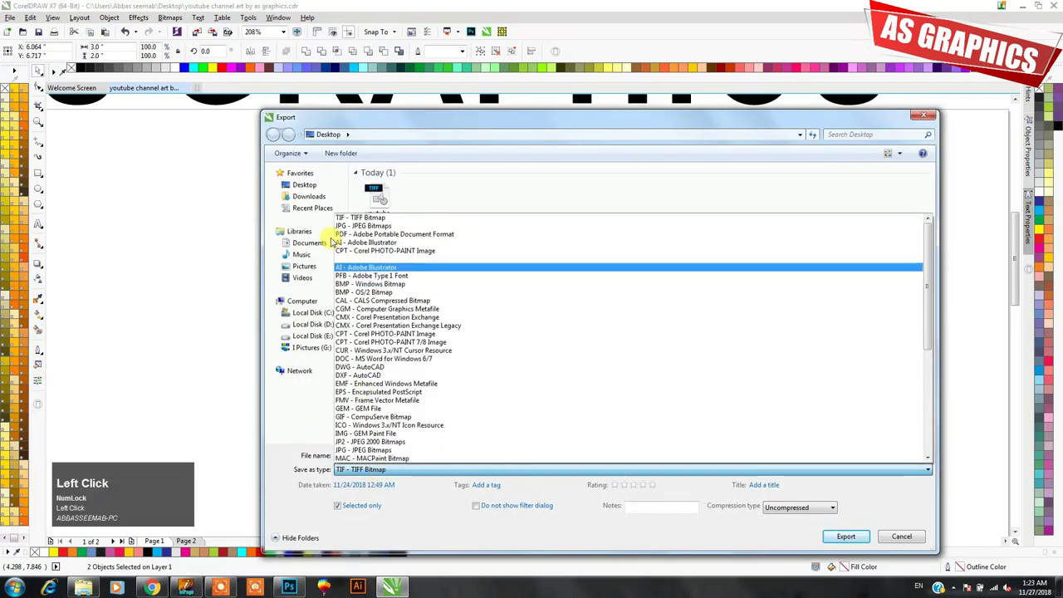
pyautogui.click(349, 226)
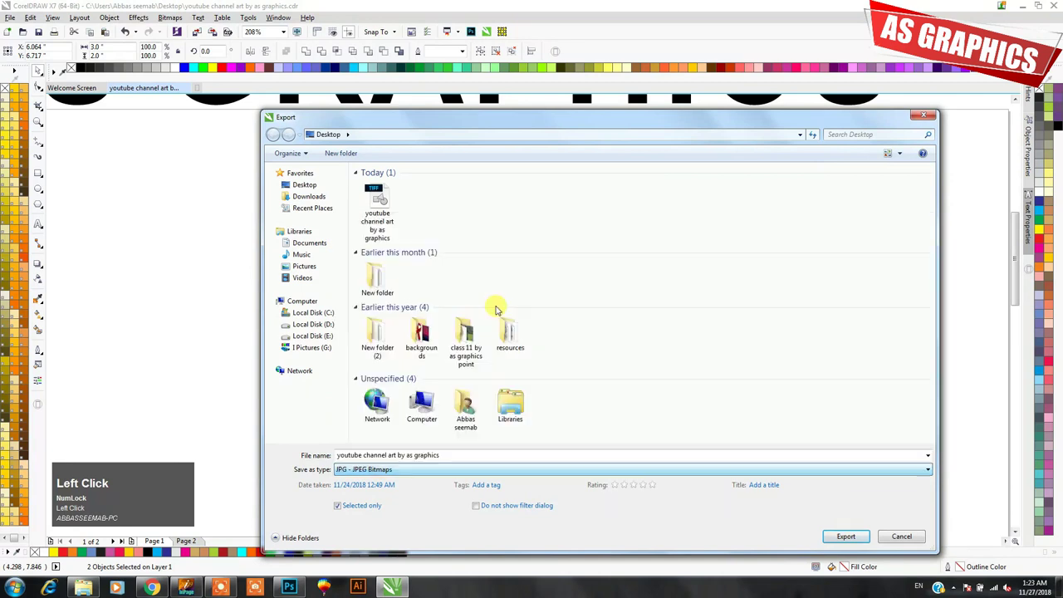
pyautogui.click(844, 537)
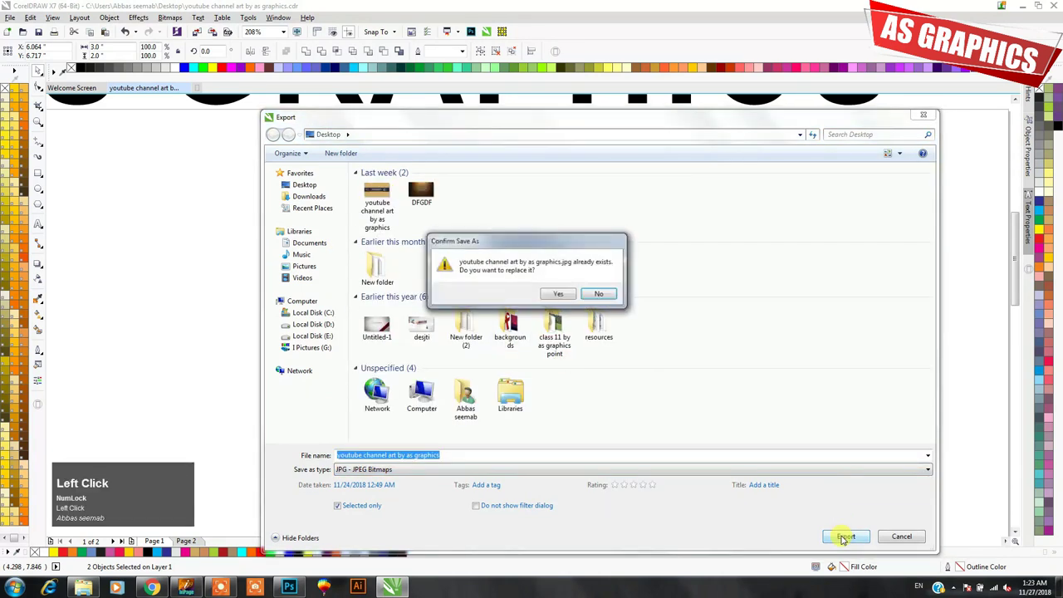
pyautogui.click(598, 294)
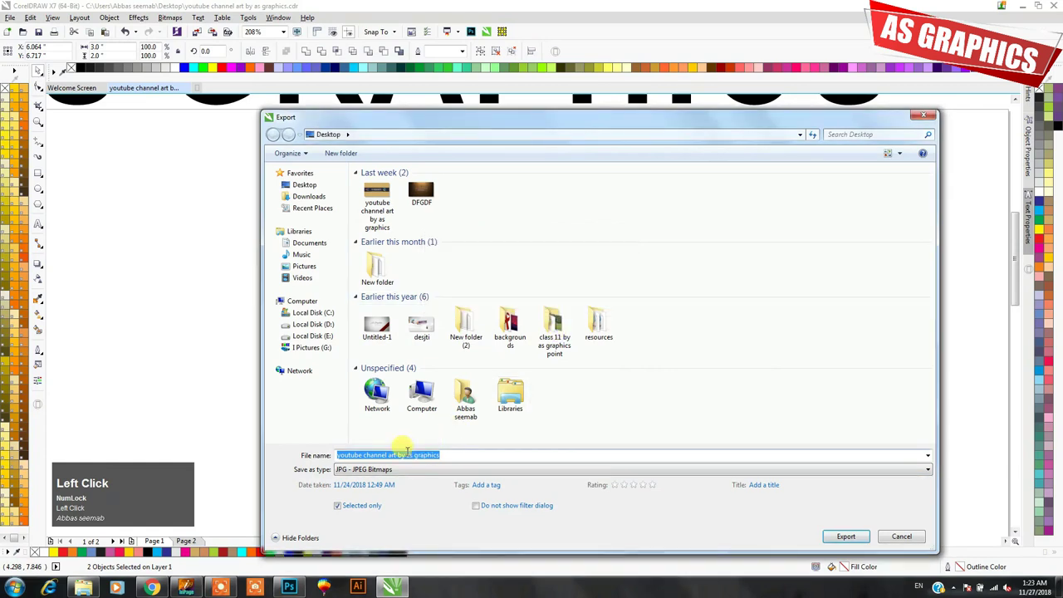
pyautogui.write('dsfsdgdg')
pyautogui.click(845, 536)
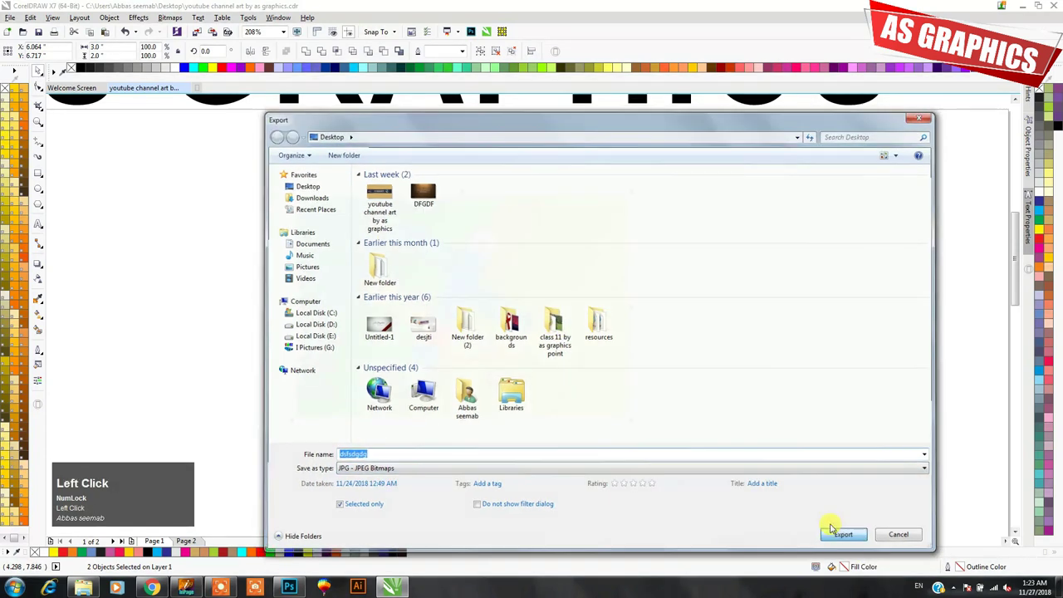
# Set the JPEG export to CMYK Color (32-bit), Highest quality and a resolution of 300, and complete the export.
pyautogui.click(709, 208)
pyautogui.click(705, 236)
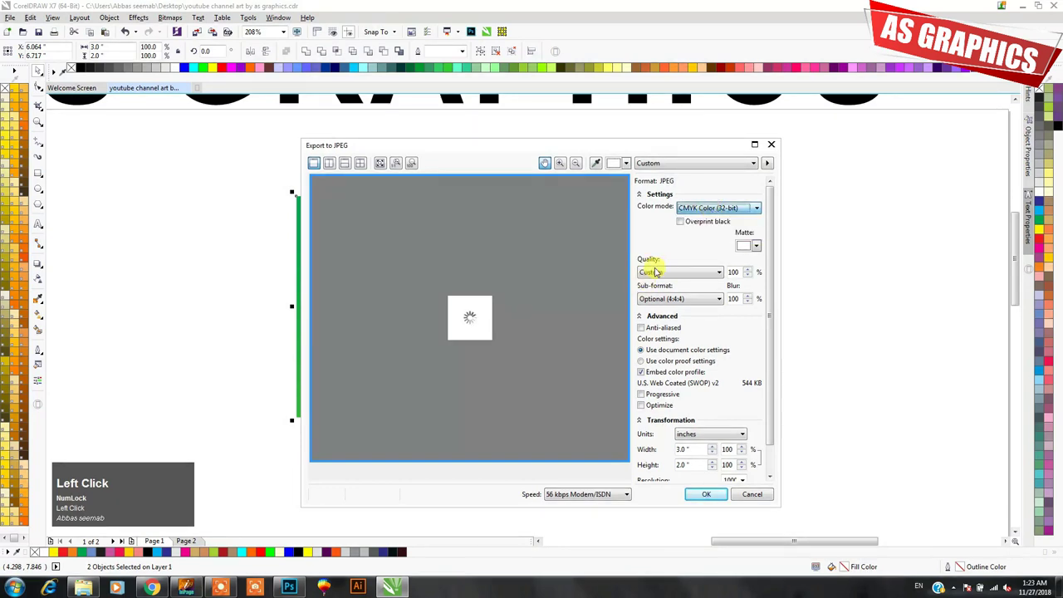
pyautogui.click(655, 272)
pyautogui.click(647, 281)
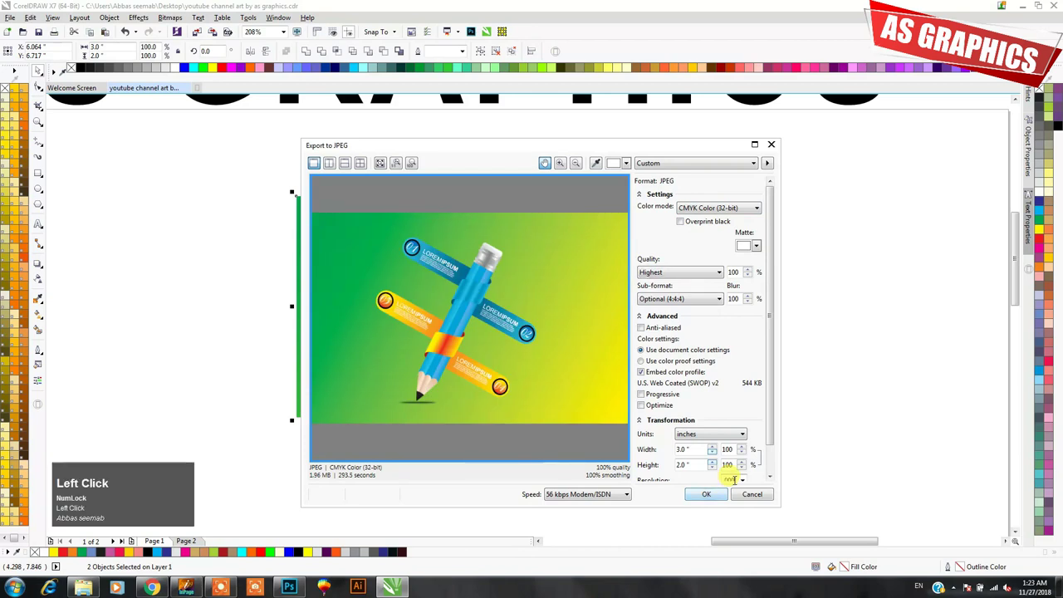
pyautogui.moveTo(735, 478); pyautogui.dragTo(679, 480)
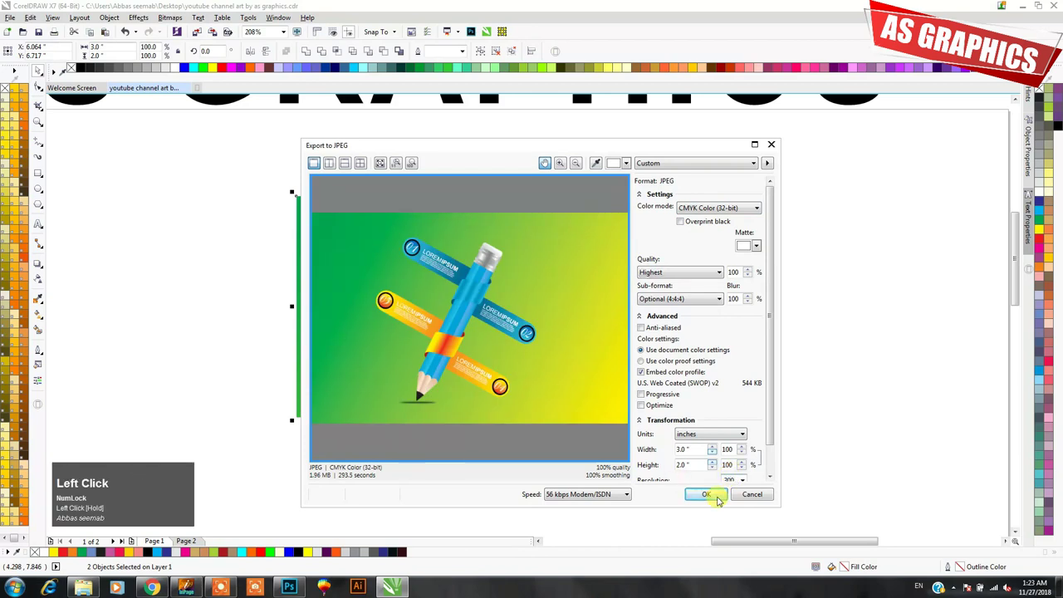
pyautogui.click(707, 495)
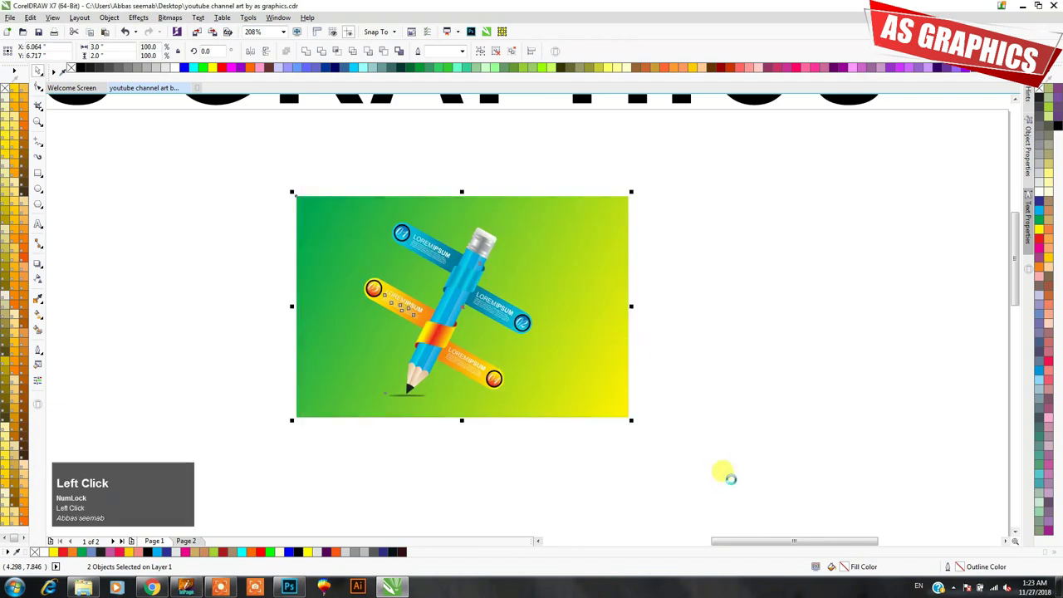
# Deselect the artwork, minimize CorelDRAW, fit the TIFF on screen in Photoshop, and minimize Photoshop to reach the desktop.
pyautogui.click(725, 468)
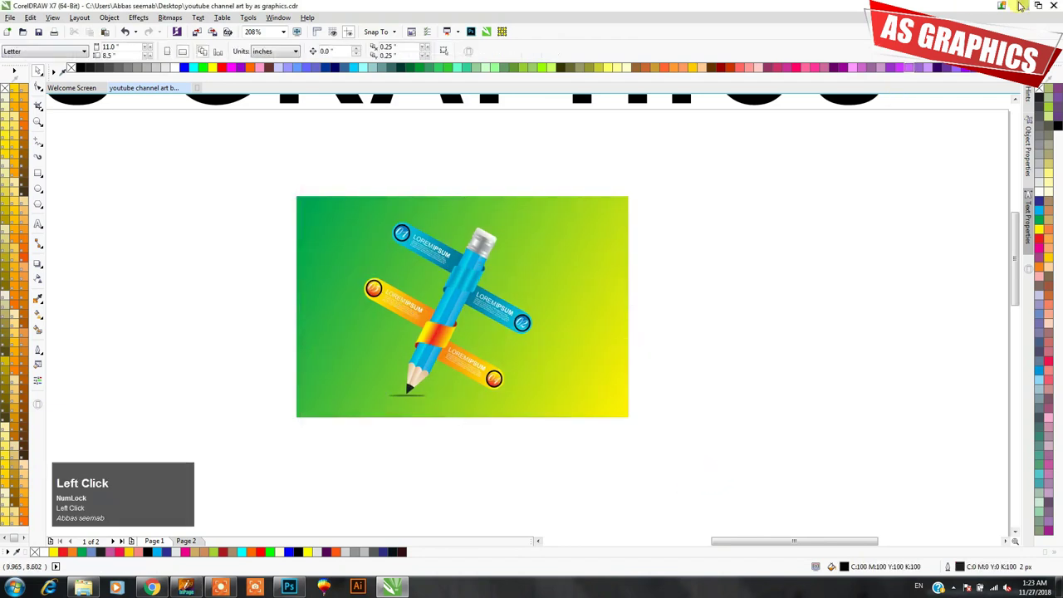
pyautogui.click(1021, 6)
pyautogui.moveTo(453, 195); pyautogui.dragTo(447, 218)
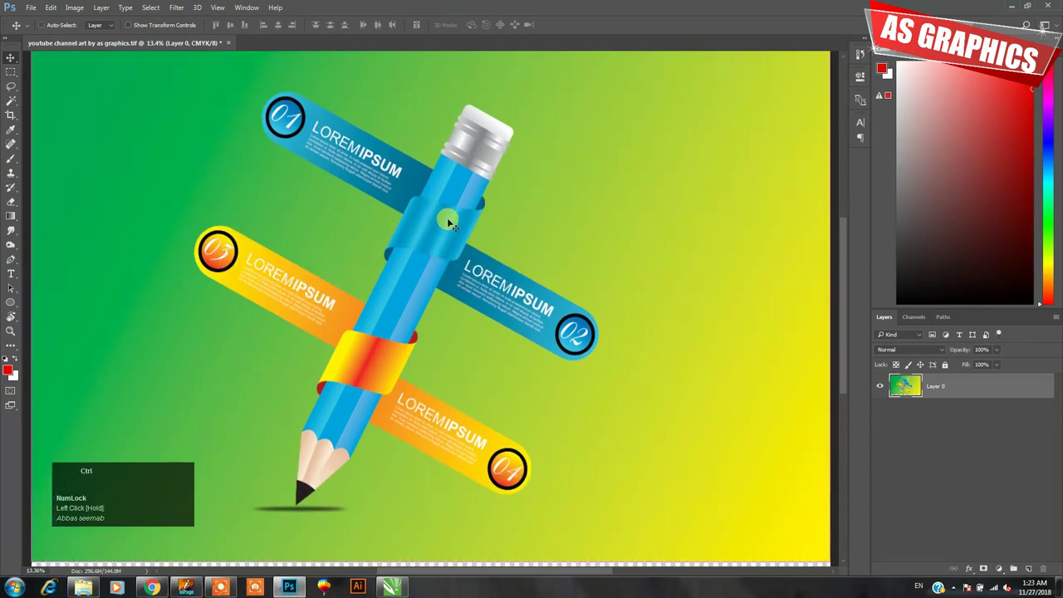
pyautogui.hotkey('ctrl', '0')
pyautogui.moveTo(631, 202); pyautogui.dragTo(625, 227)
pyautogui.click(1010, 7)
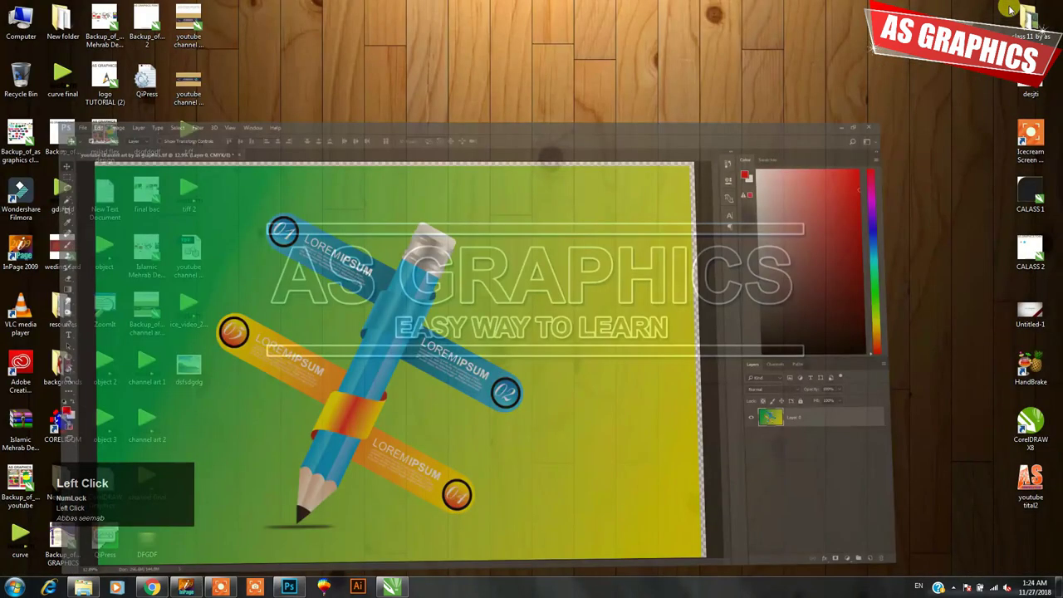
pyautogui.moveTo(187, 371); pyautogui.dragTo(388, 584)
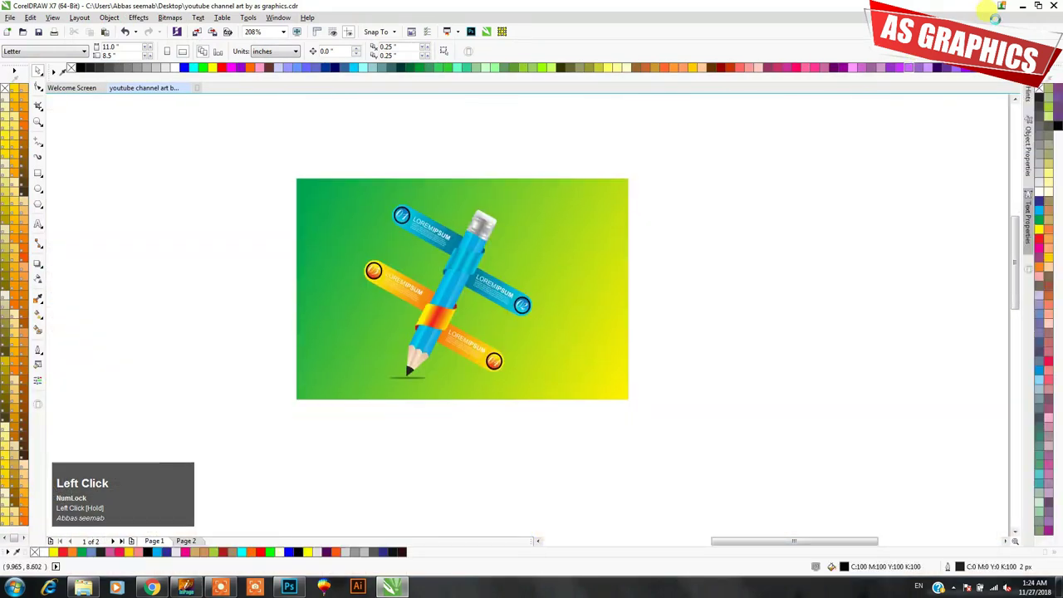
pyautogui.press('Delete')
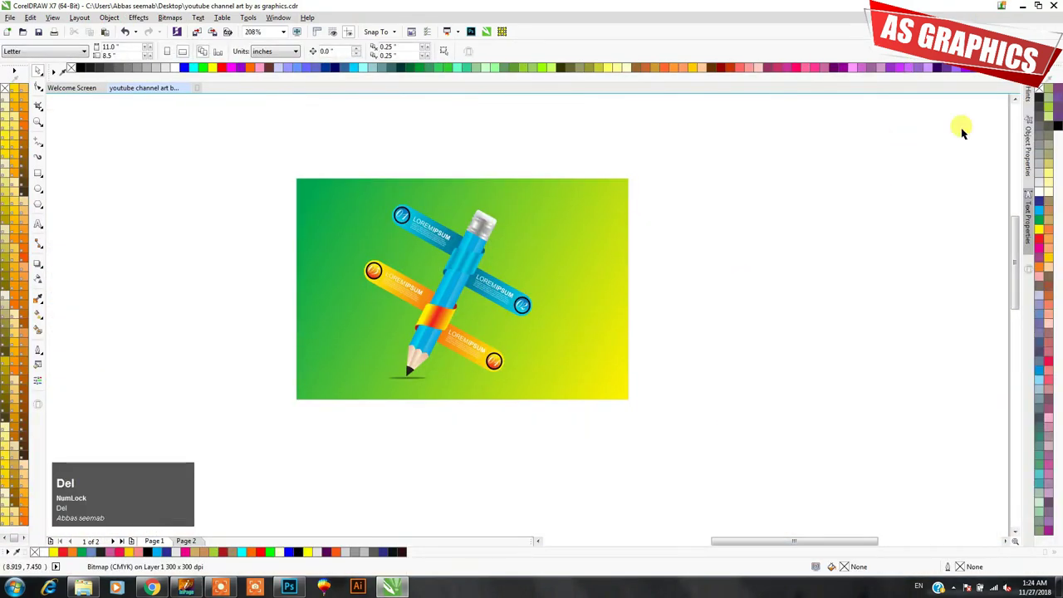
pyautogui.click(1022, 6)
# Open dsfsdgdg.jpg from the desktop as a separate document in Photoshop and compare it with the TIFF at overview size.
pyautogui.moveTo(193, 365); pyautogui.dragTo(293, 33)
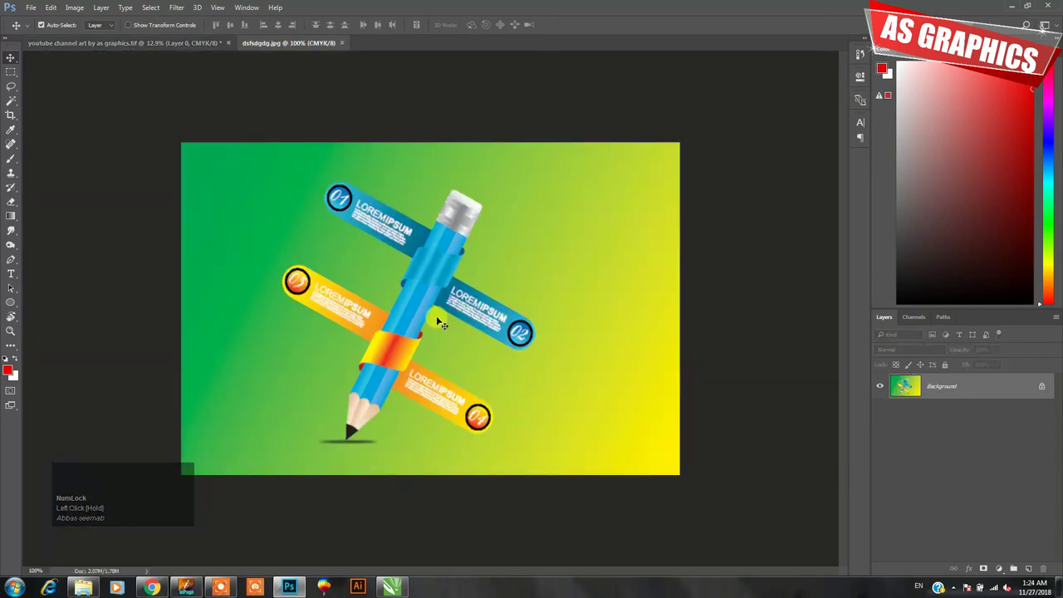
pyautogui.click(136, 43)
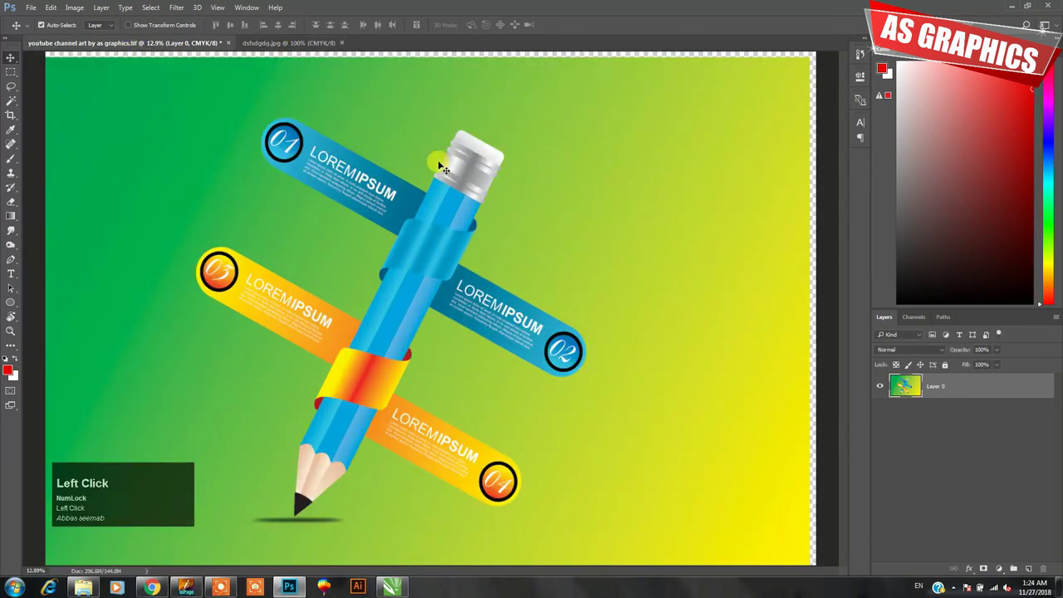
pyautogui.click(279, 43)
# Compare the sharpness of the banner text and pencil edges close up between the JPEG and the TIFF.
pyautogui.hotkey('ctrl', 'space')
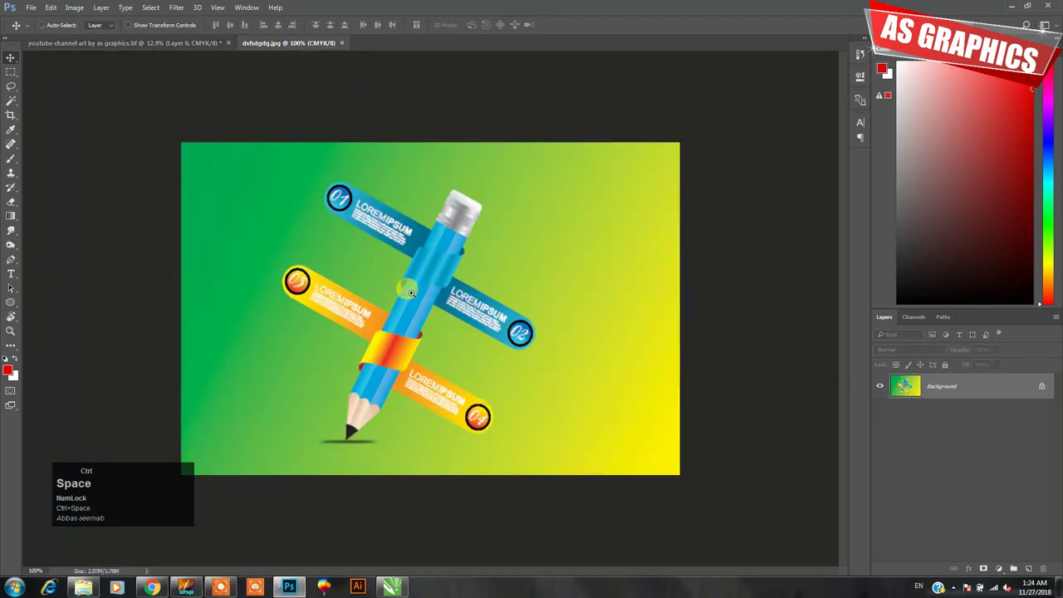
pyautogui.click(382, 283)
pyautogui.moveTo(382, 305); pyautogui.dragTo(392, 332)
pyautogui.click(133, 42)
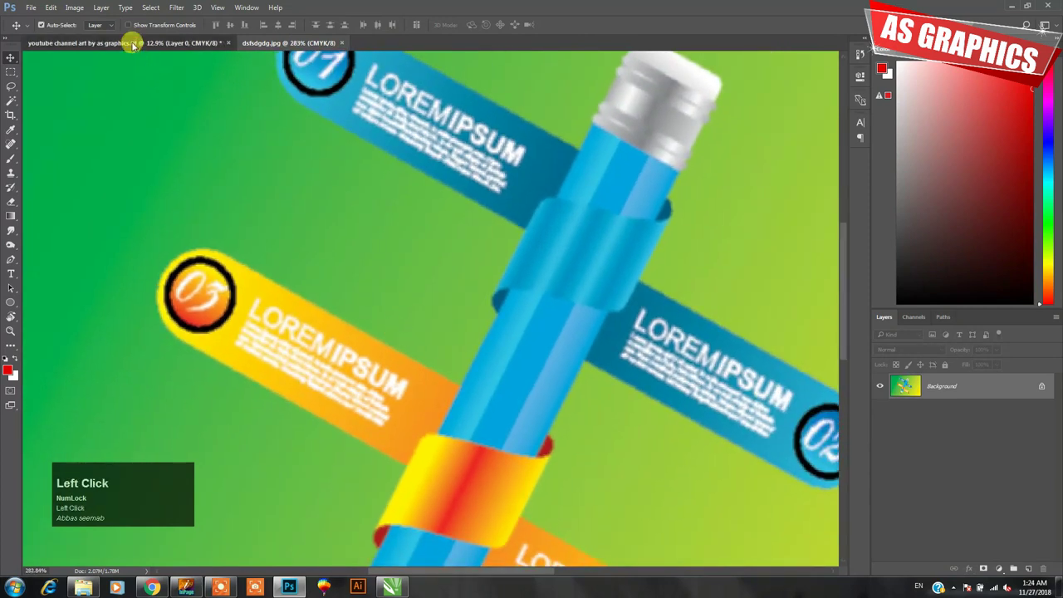
pyautogui.hotkey('ctrl', 'space')
pyautogui.moveTo(308, 266); pyautogui.dragTo(369, 322)
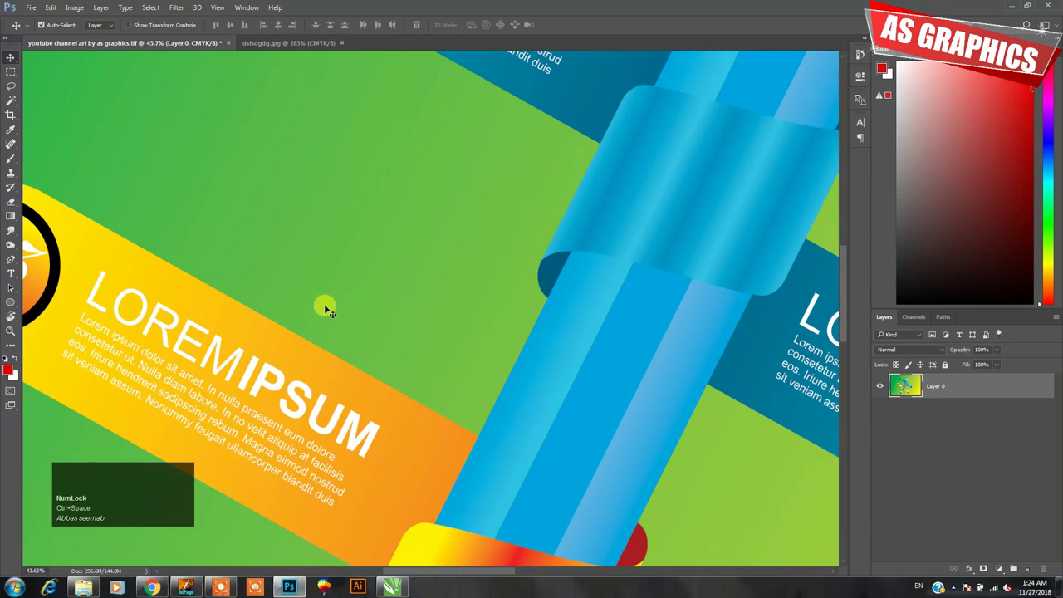
pyautogui.click(292, 42)
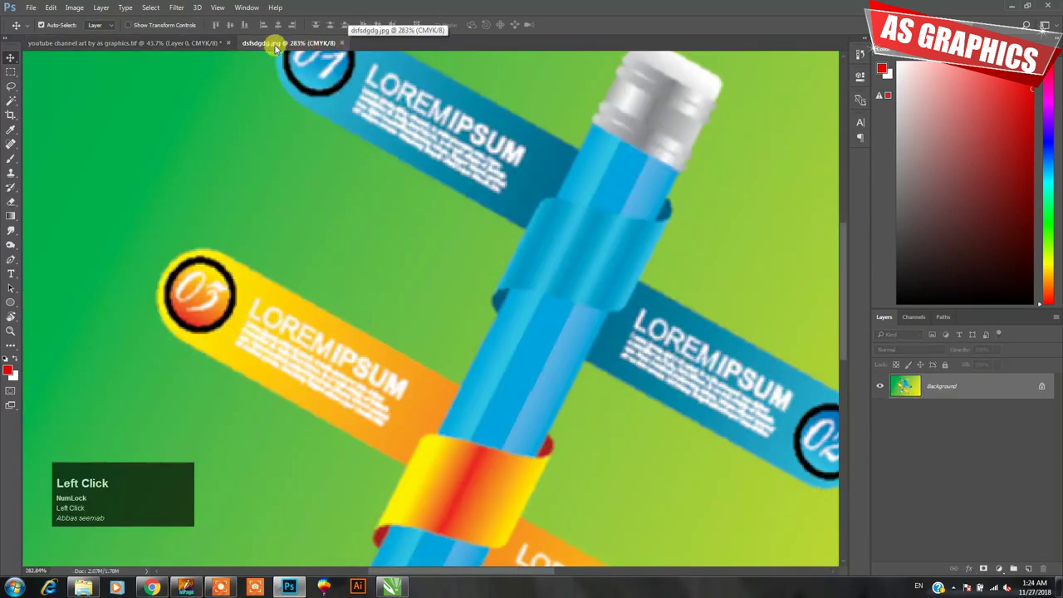
pyautogui.click(161, 43)
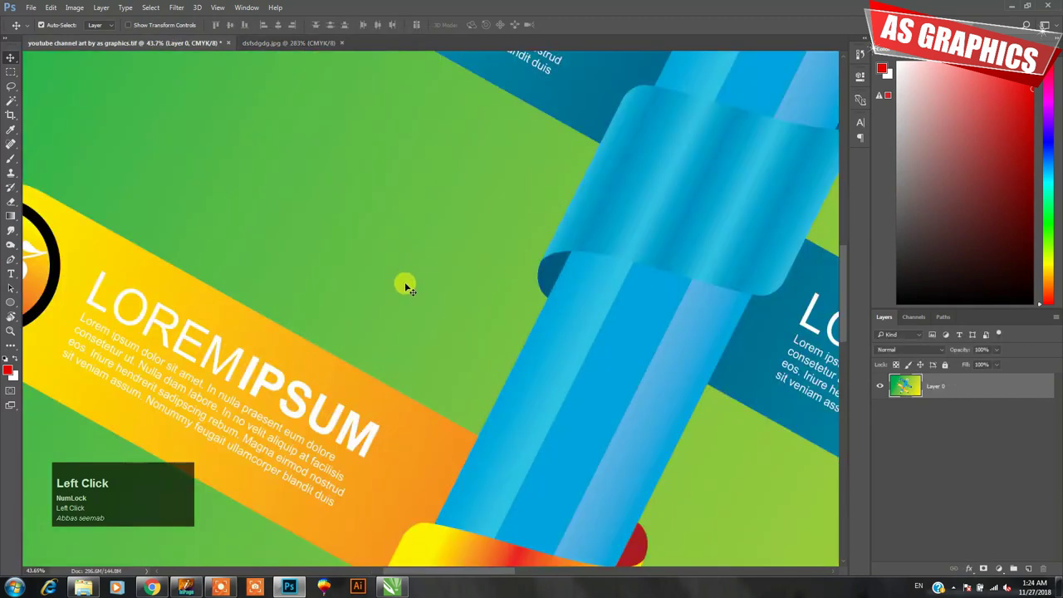
# Zoom back out to fit the whole TIFF on screen and hide the Photoshop panels.
pyautogui.hotkey('ctrl', '-')
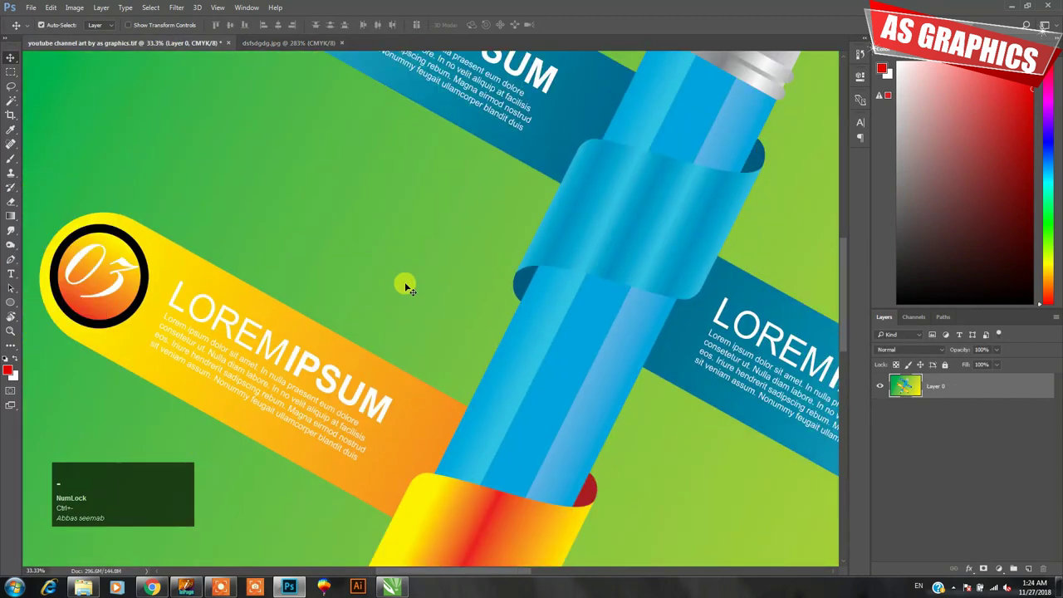
pyautogui.hotkey('ctrl', '-')
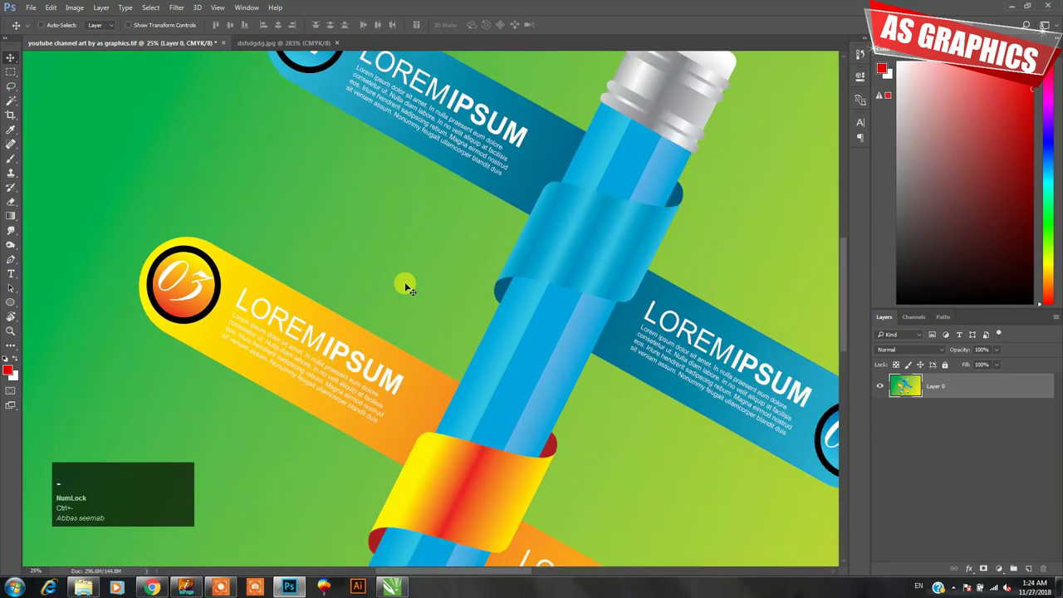
pyautogui.hotkey('ctrl', '0')
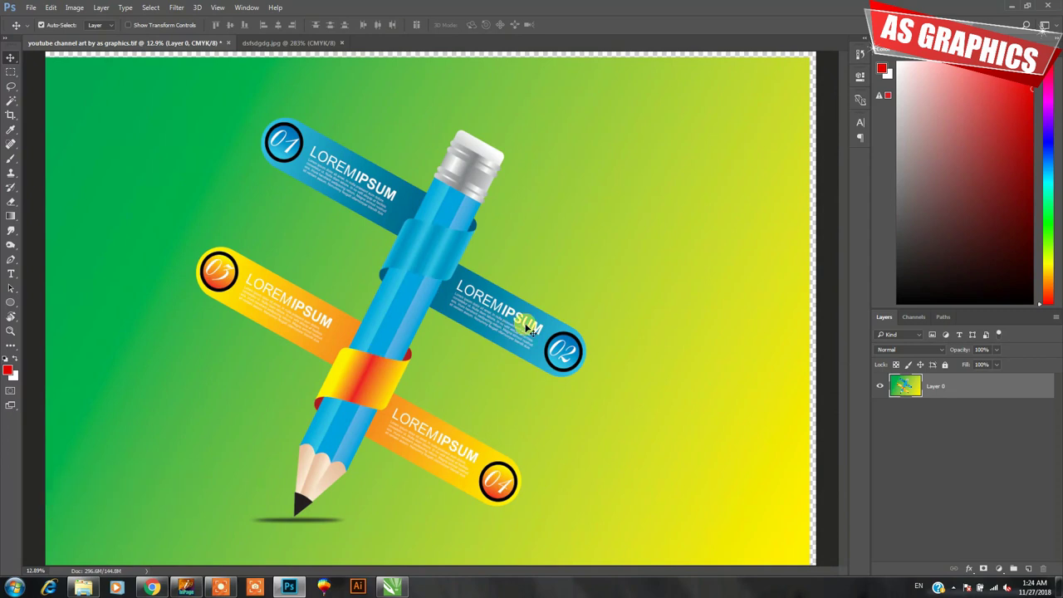
pyautogui.press('Tab')
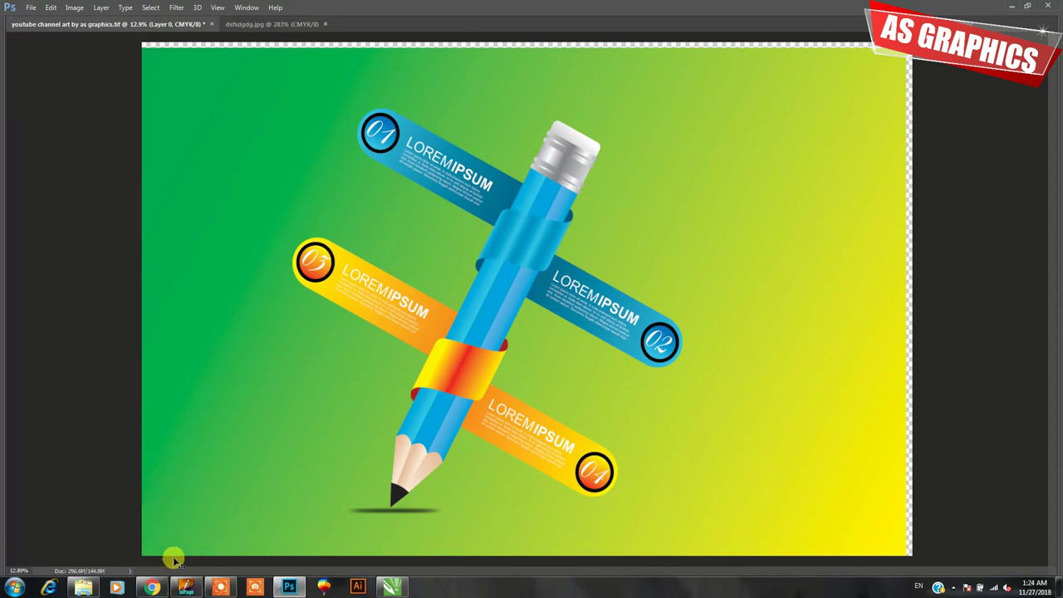
# Switch to the browser, maximize its window, and return to the start of the As Graphics channel's videos page.
pyautogui.click(153, 588)
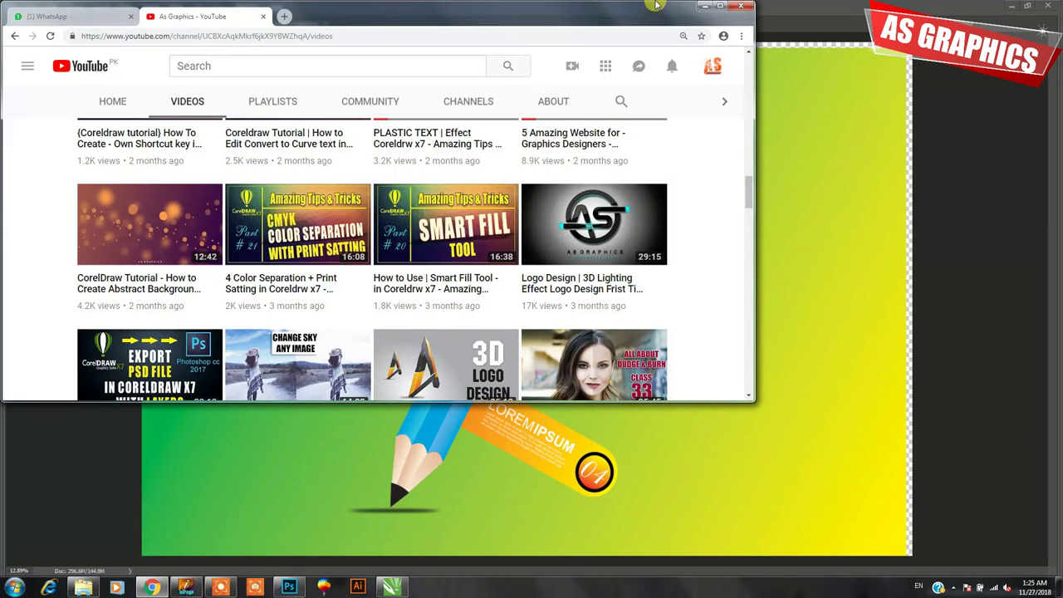
pyautogui.click(719, 8)
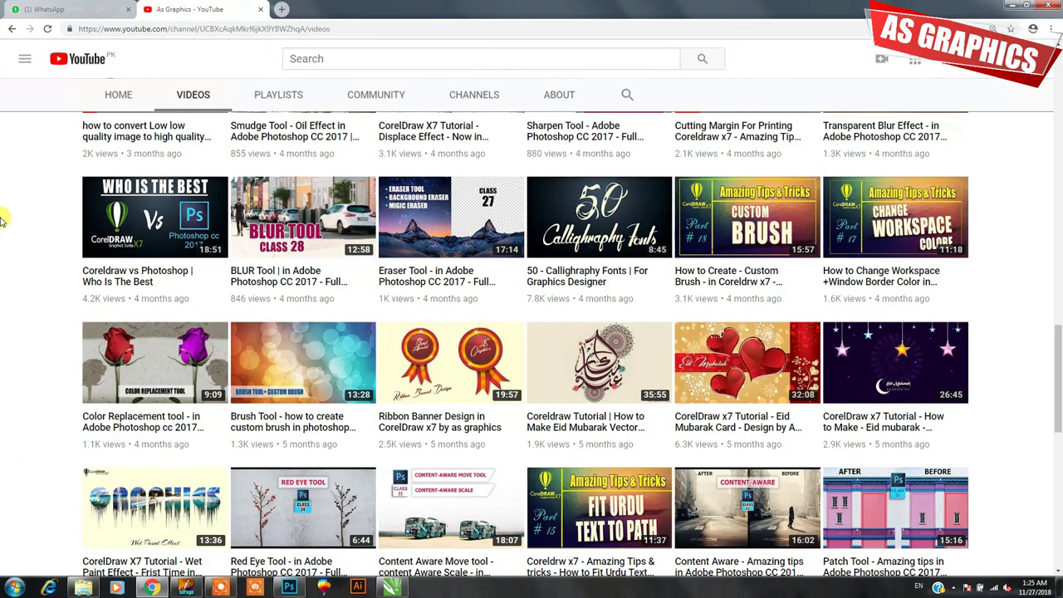
pyautogui.scroll(9, 2, 220)
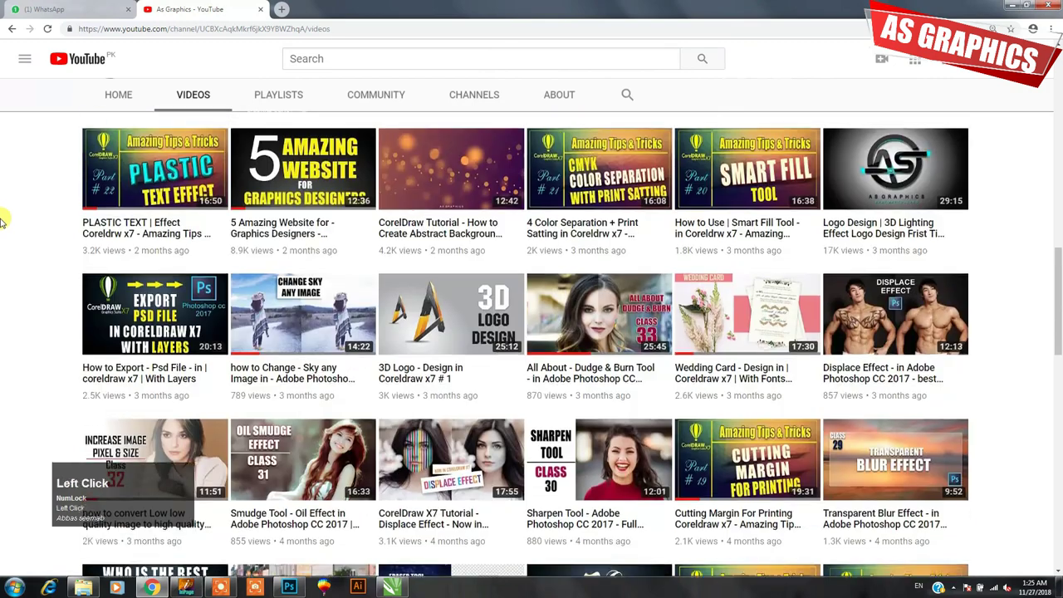
pyautogui.scroll(6, 3, 220)
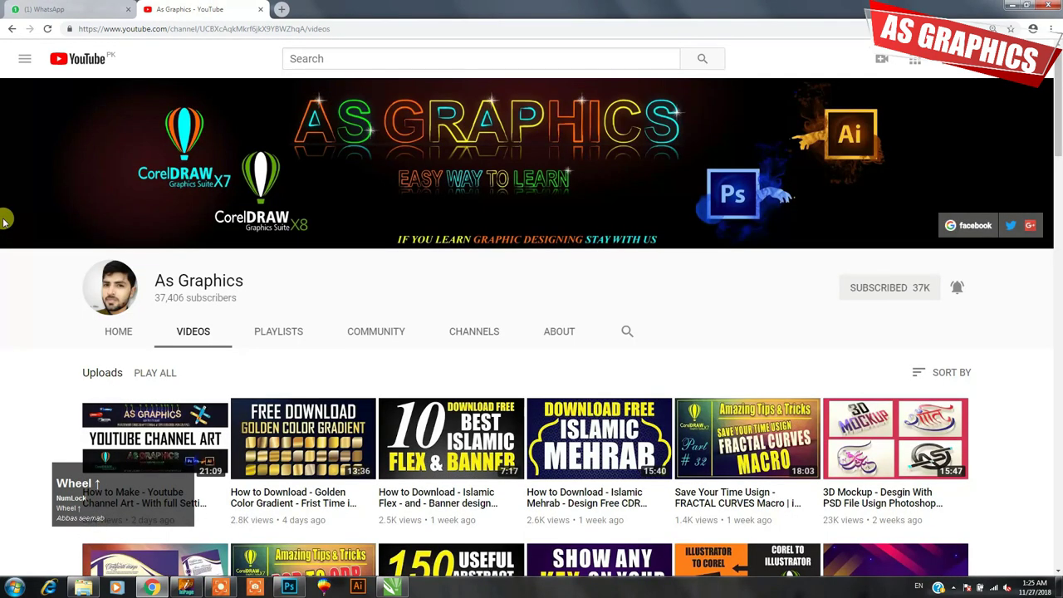